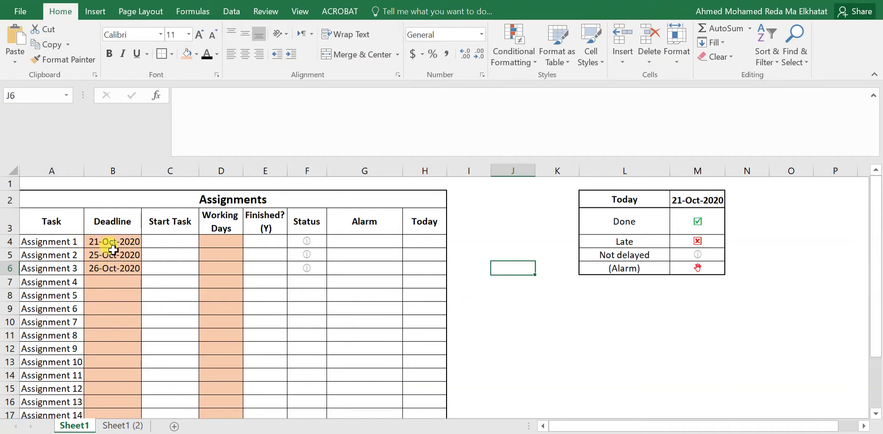
# - Enter 1 as the working days for Assignment 1 in cell D4
pyautogui.click(216, 240)
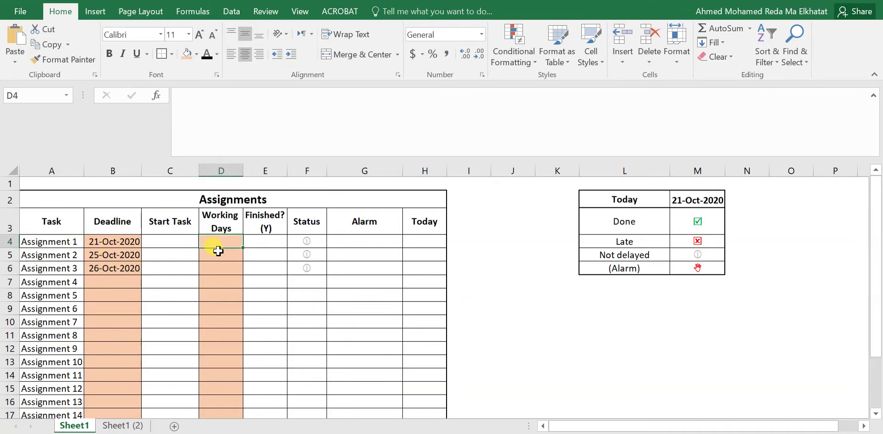
pyautogui.write('1')
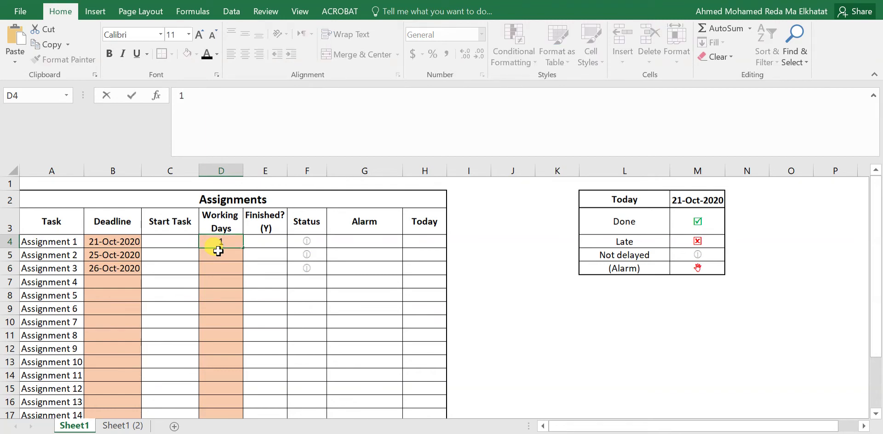
pyautogui.press('Return')
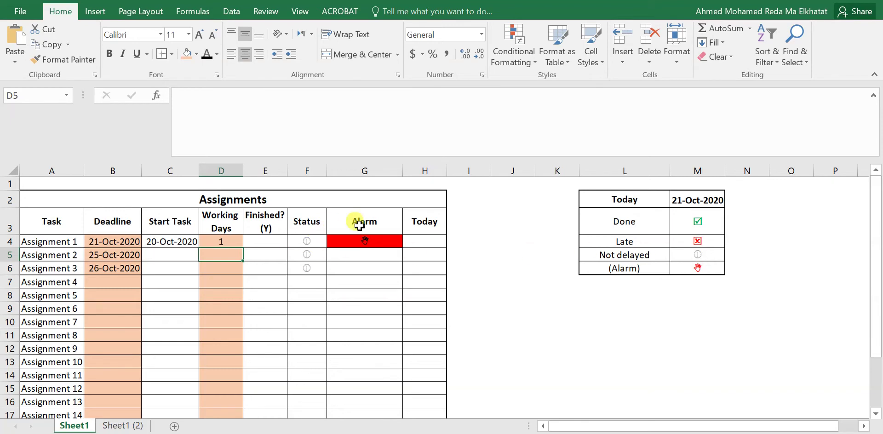
# - Change the Assignment 1 deadline in cell B4 to 10/20/2020
pyautogui.click(105, 244)
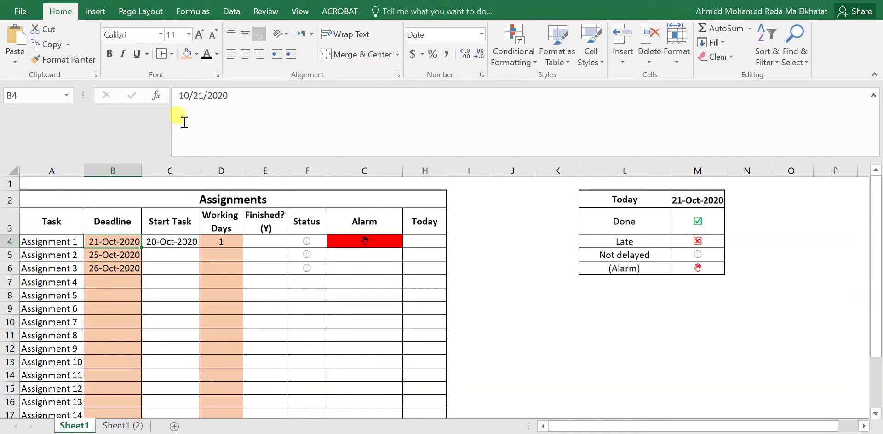
pyautogui.click(203, 97)
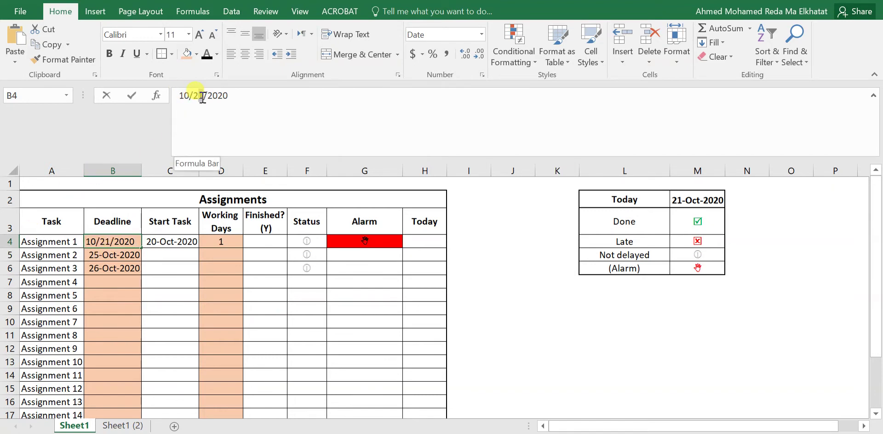
pyautogui.write('0')
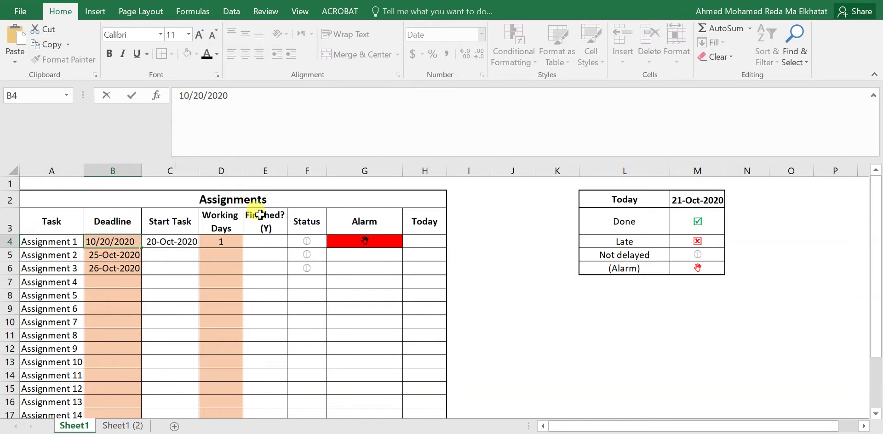
pyautogui.press('Return')
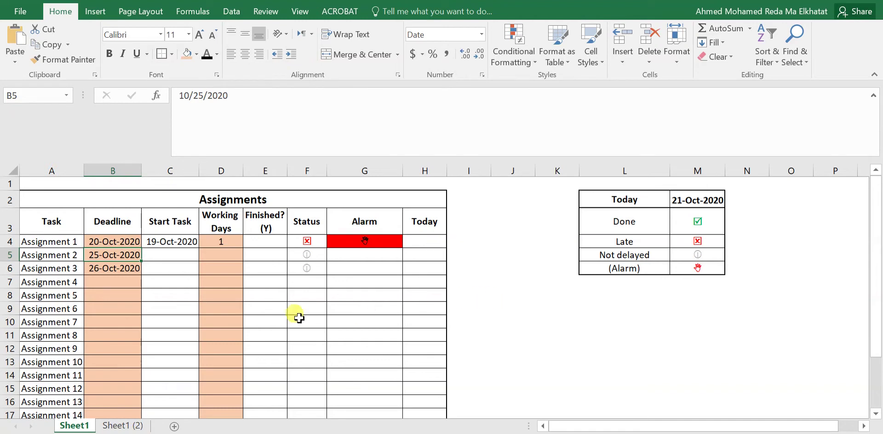
# - Set the Assignment 1 deadline in cell B4 back to 10/21/2020
pyautogui.click(99, 241)
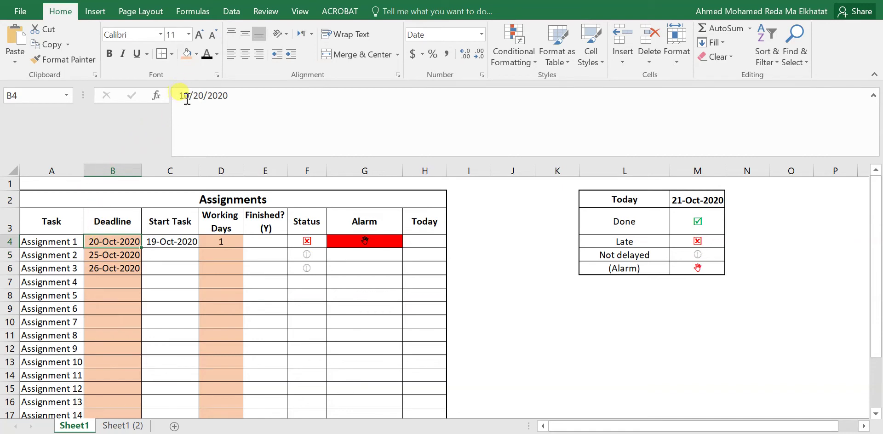
pyautogui.click(201, 96)
pyautogui.moveTo(203, 96); pyautogui.dragTo(199, 95)
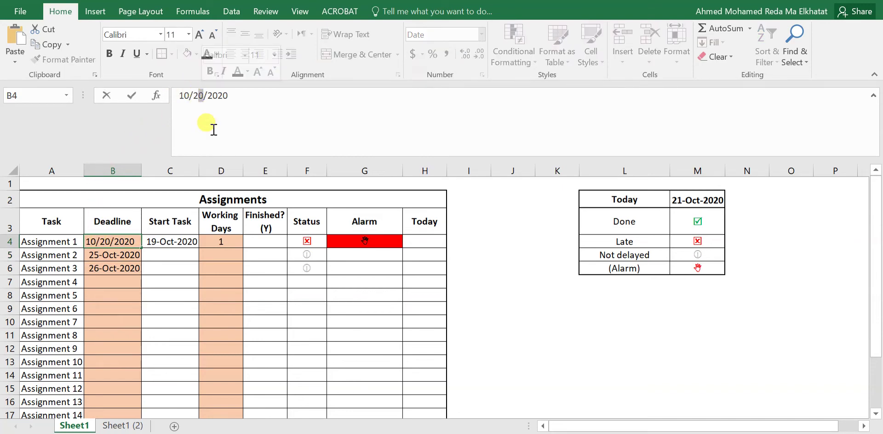
pyautogui.write('1')
pyautogui.press('Return')
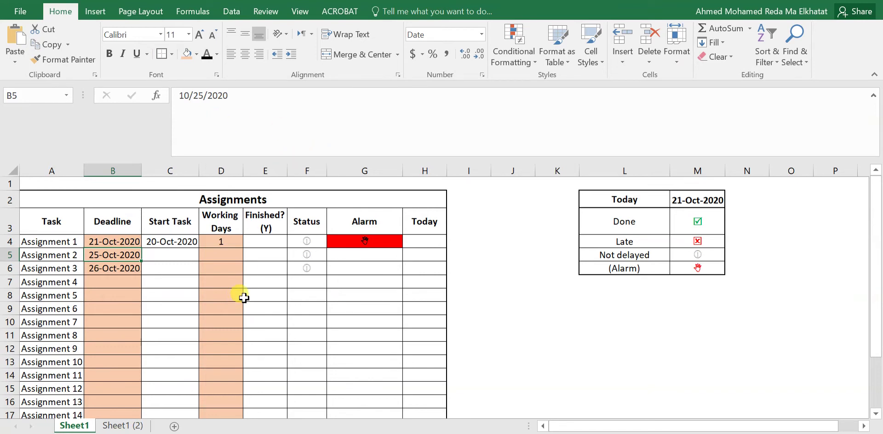
# - Set the working days for Assignment 1 in cell D4 to 0
pyautogui.click(219, 240)
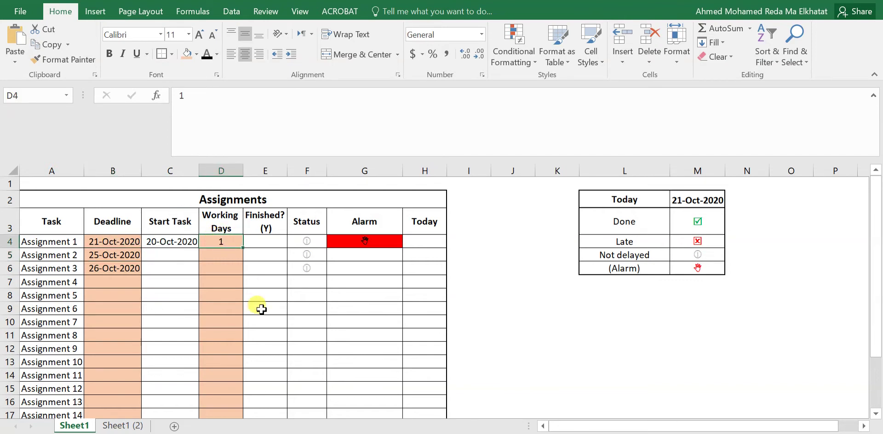
pyautogui.write('0')
pyautogui.press('Return')
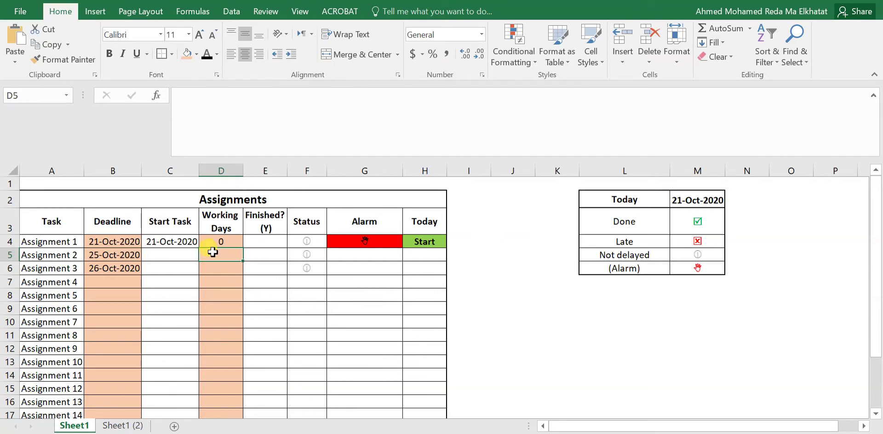
# - Mark Assignment 1 as finished by entering y in cell E4
pyautogui.click(264, 245)
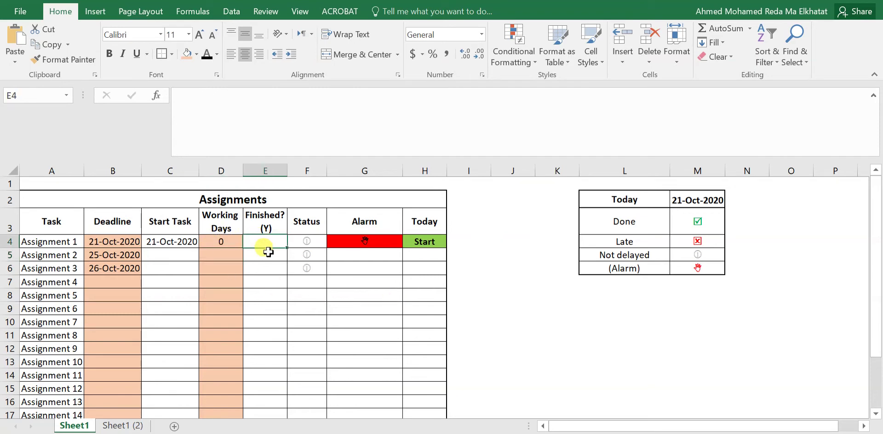
pyautogui.write('y')
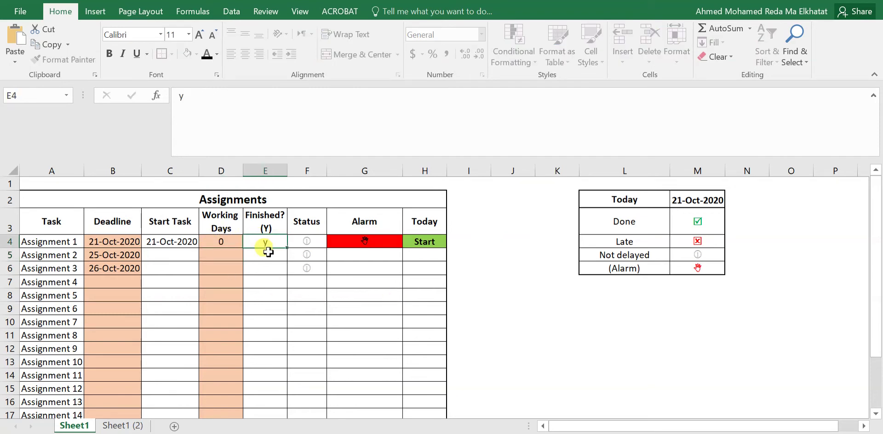
pyautogui.press('Return')
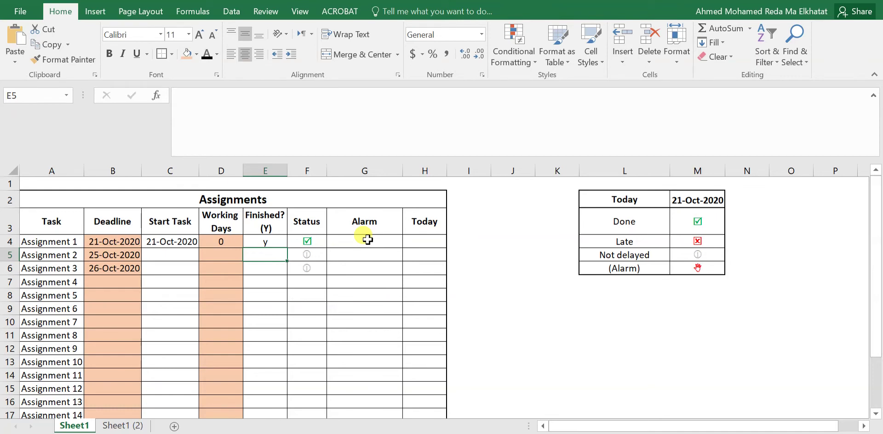
# - Switch to the Sheet1 (2) worksheet and inspect the formula behind the Today date in cell M2
pyautogui.hotkey('ctrl', 'pagedown')
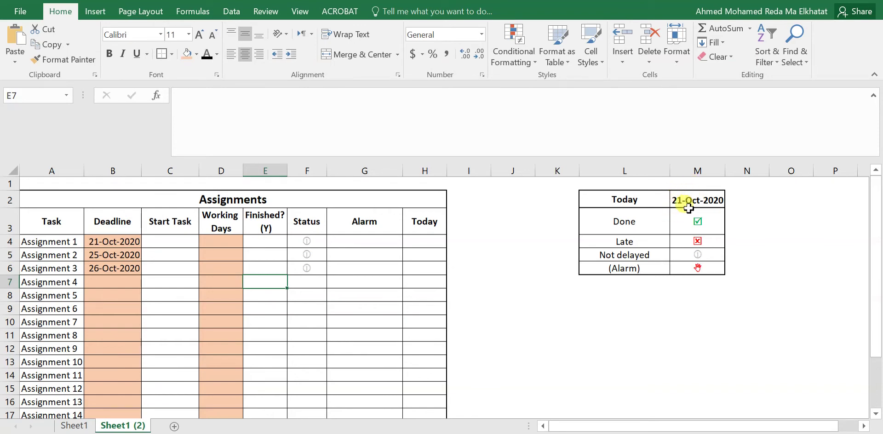
pyautogui.click(693, 199)
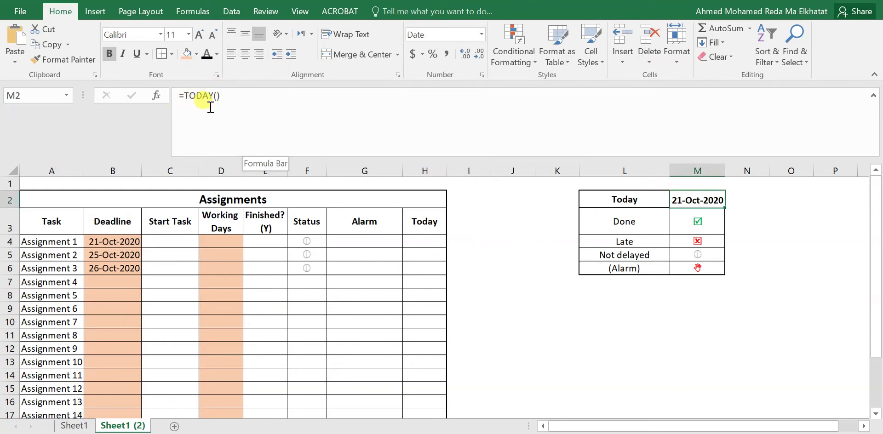
pyautogui.click(228, 99)
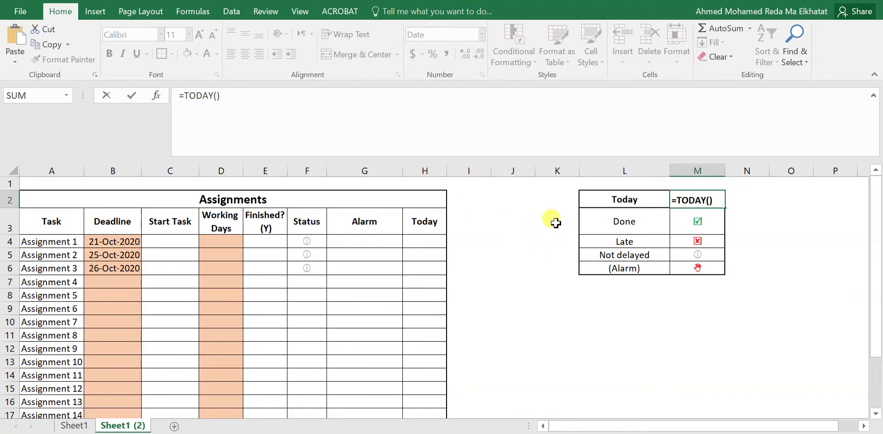
pyautogui.press('Return')
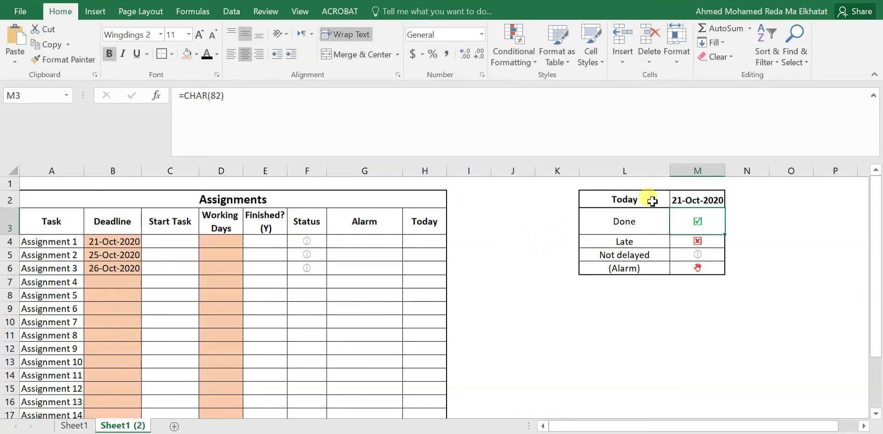
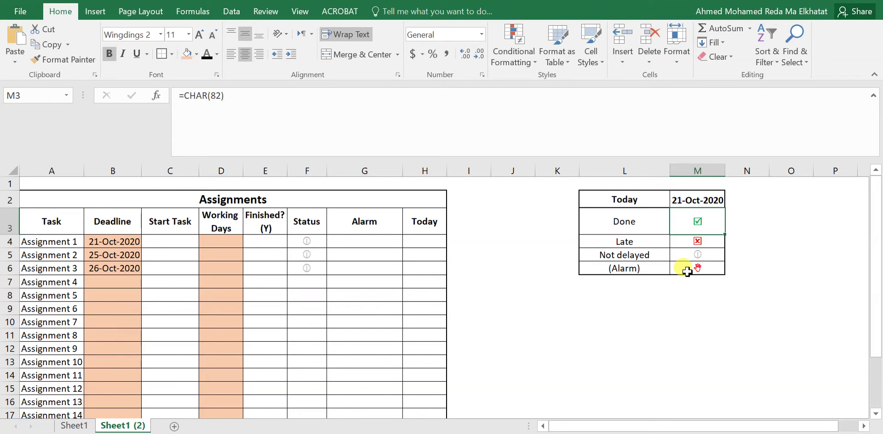
# - Open the symbol picker for the Done cell M3 and show the Wingdings 2 character set
pyautogui.click(92, 11)
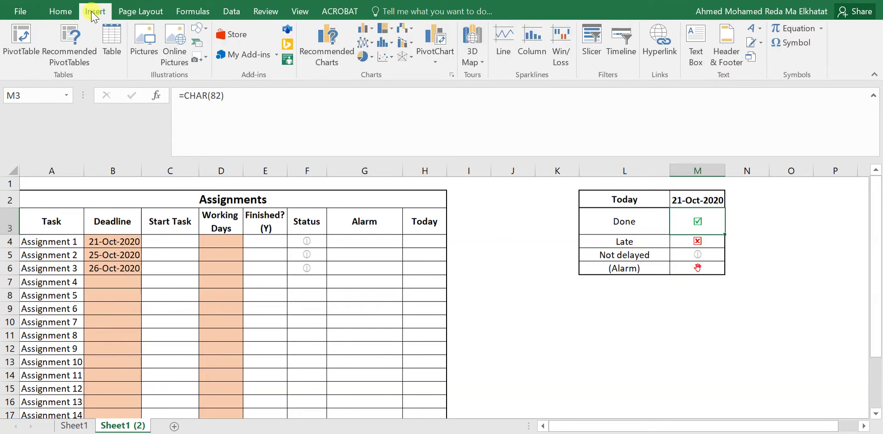
pyautogui.click(792, 42)
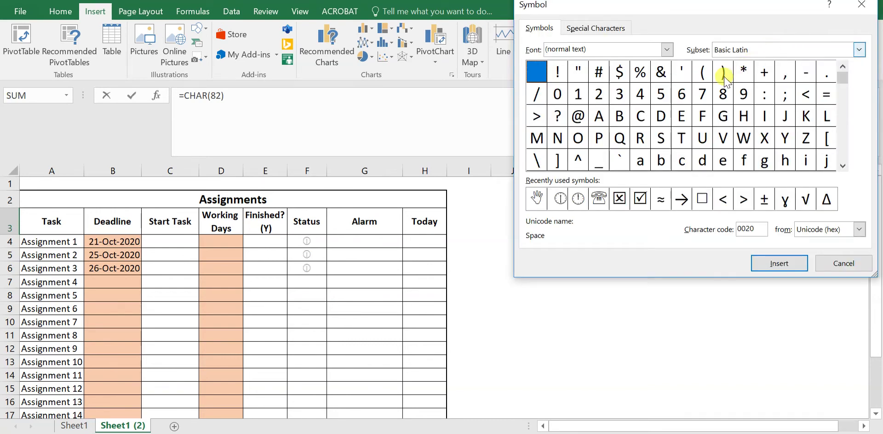
pyautogui.click(666, 50)
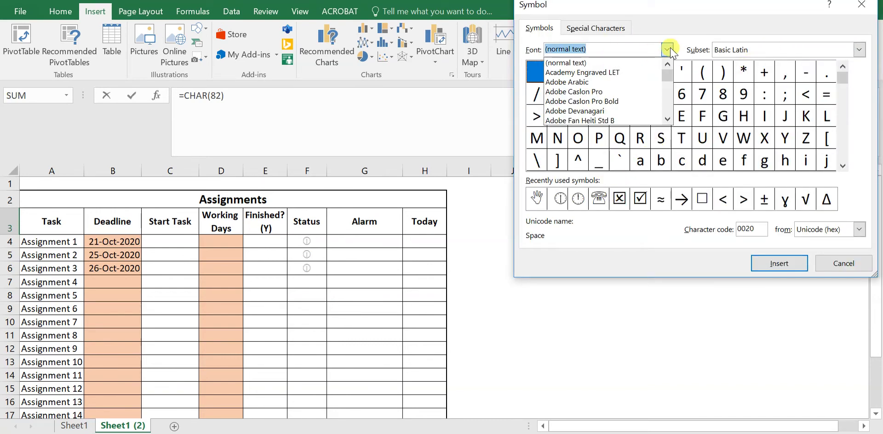
pyautogui.moveTo(666, 72); pyautogui.dragTo(668, 119)
pyautogui.click(667, 119)
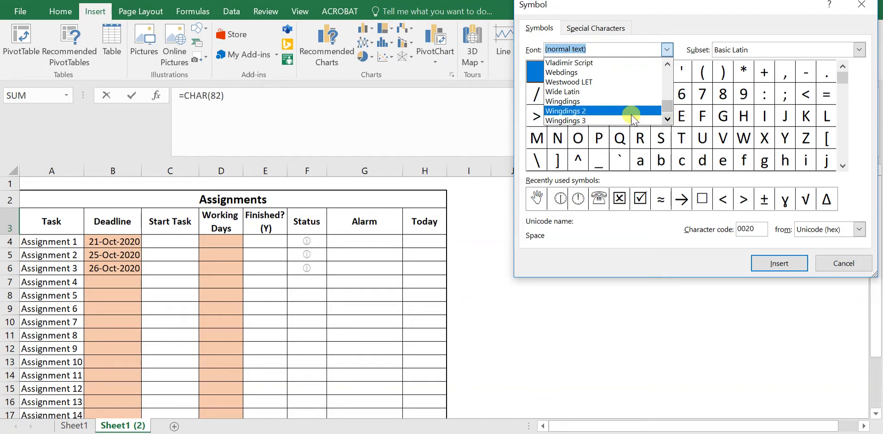
pyautogui.click(596, 110)
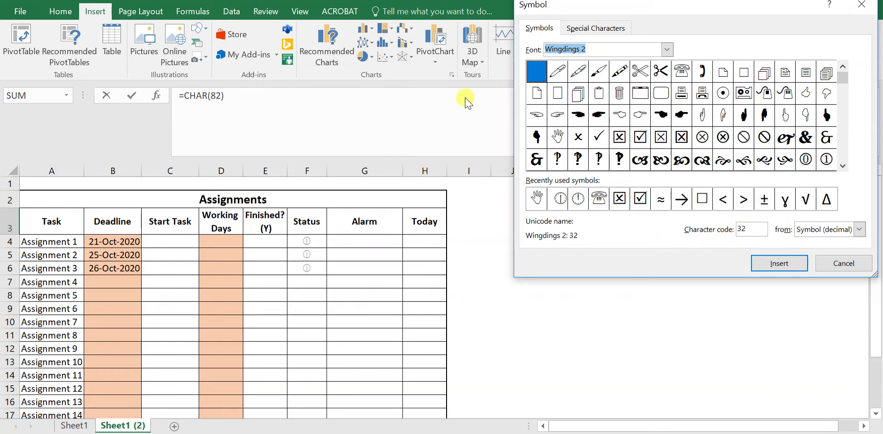
# - Look up the character codes of the hand, circled one, crossed box and checked box symbols, and close the symbol picker without inserting any
pyautogui.click(535, 198)
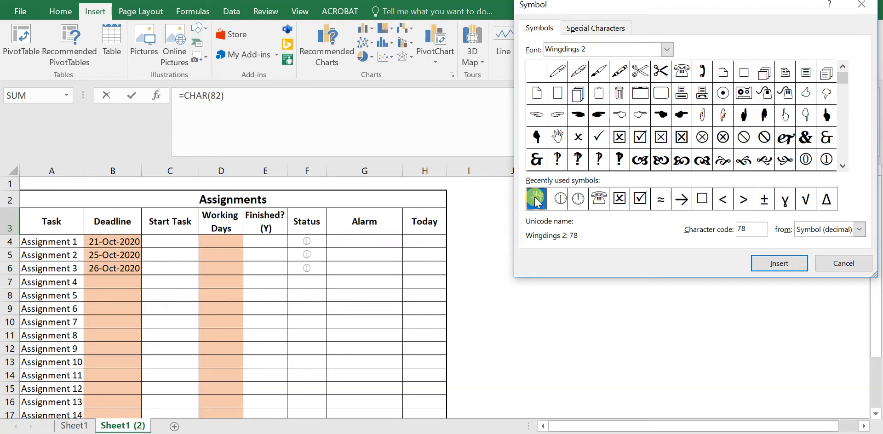
pyautogui.click(561, 199)
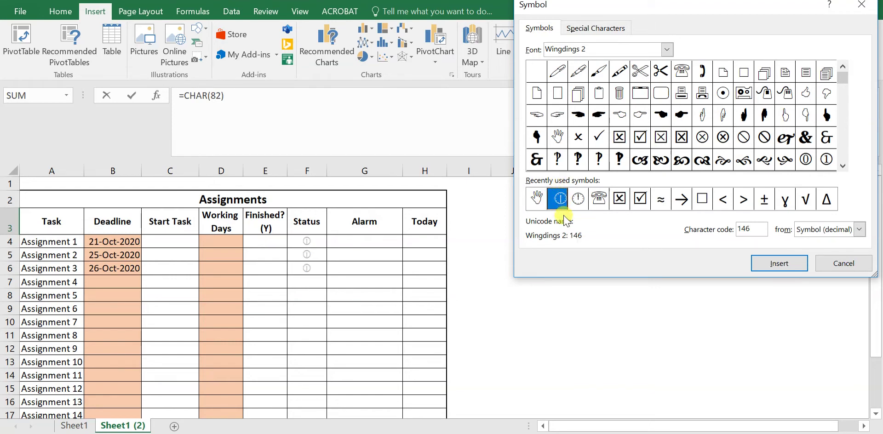
pyautogui.click(692, 225)
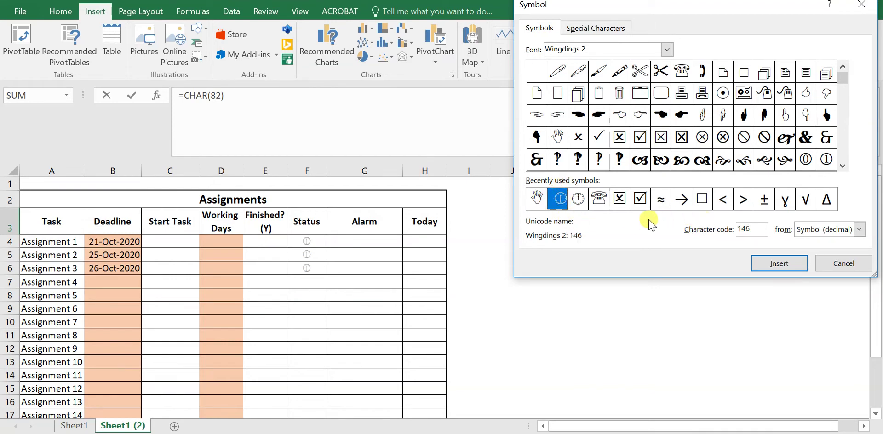
pyautogui.click(624, 202)
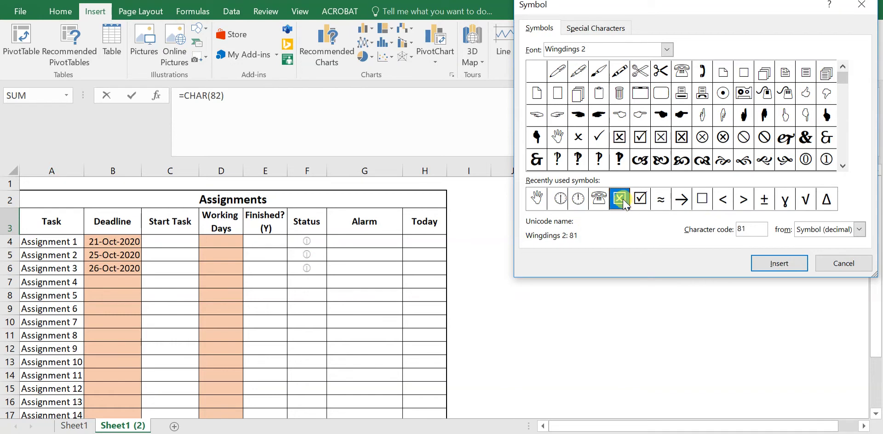
pyautogui.click(640, 199)
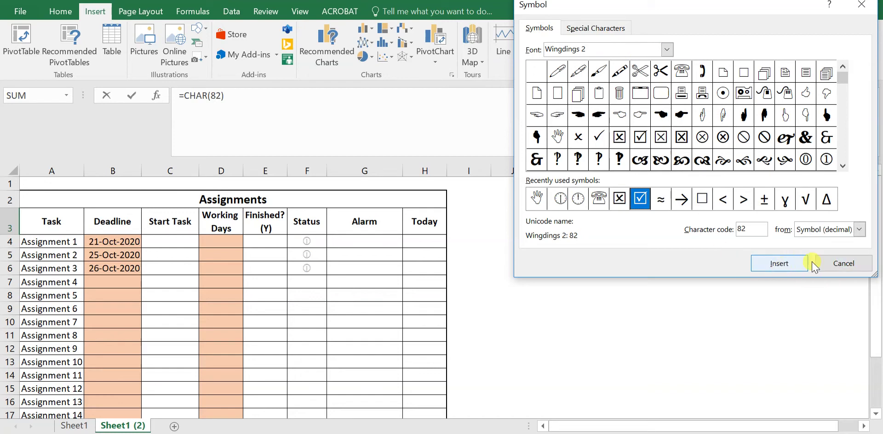
pyautogui.click(835, 263)
pyautogui.click(798, 278)
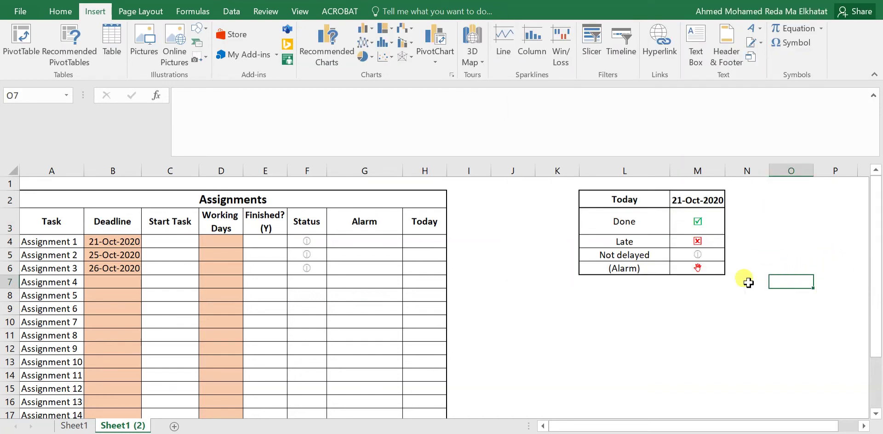
# - Inspect the formulas behind the Done, Late, Not delayed and Alarm symbols in cells M3 to M6
pyautogui.click(710, 224)
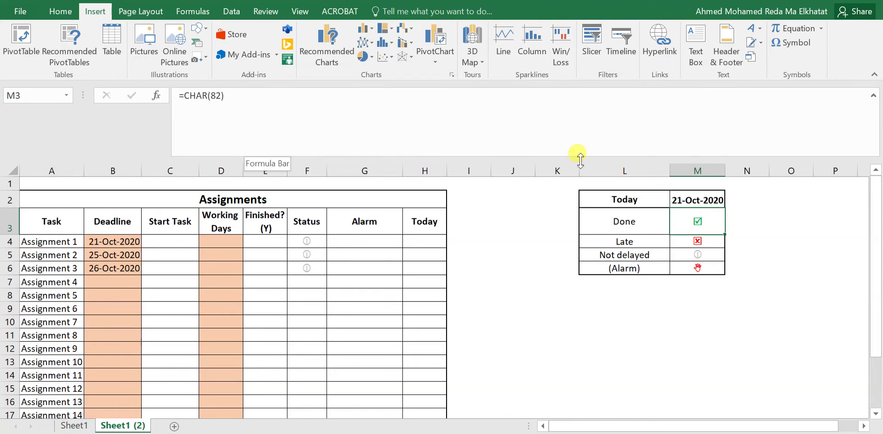
pyautogui.click(704, 241)
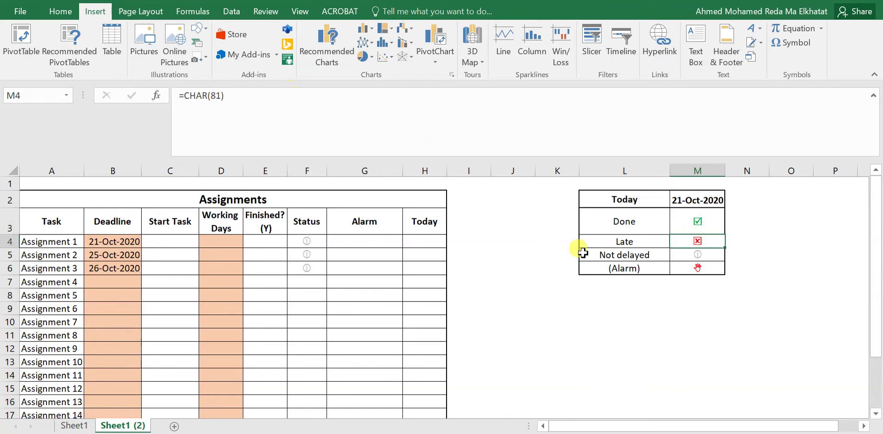
pyautogui.click(690, 253)
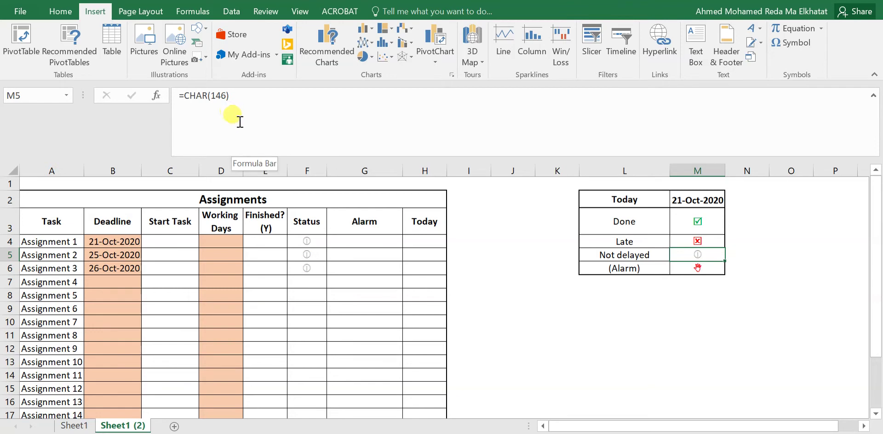
pyautogui.click(693, 266)
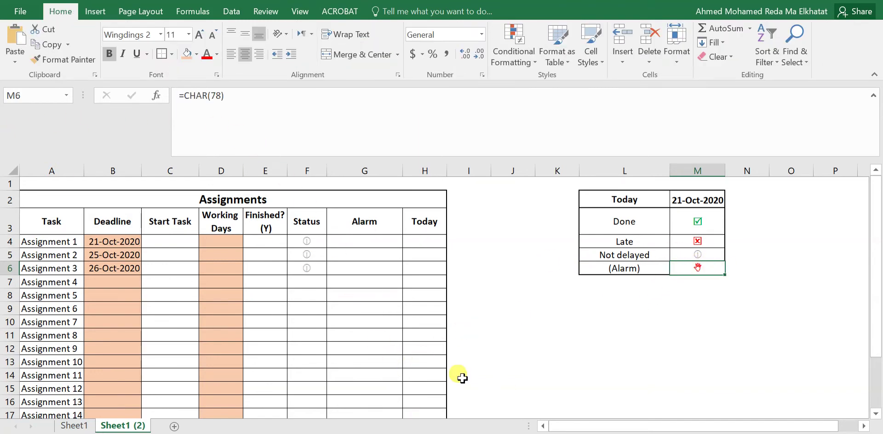
# - Set the working days of Assignment 1 to 1 in cell D4
pyautogui.click(580, 269)
pyautogui.click(568, 280)
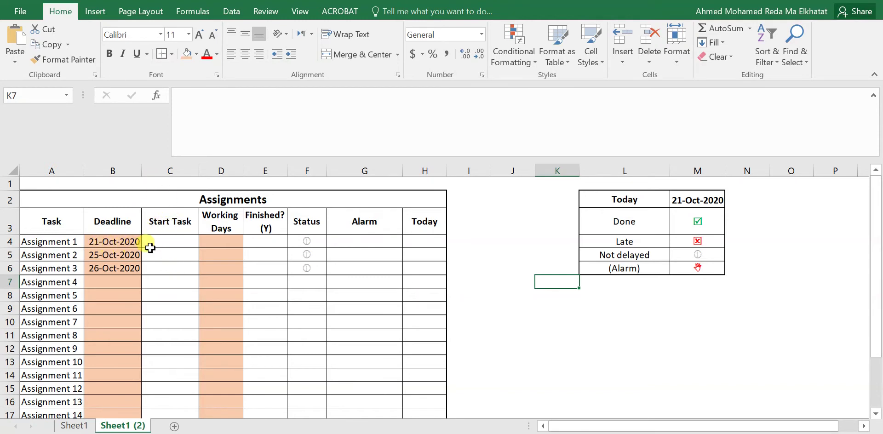
pyautogui.click(214, 241)
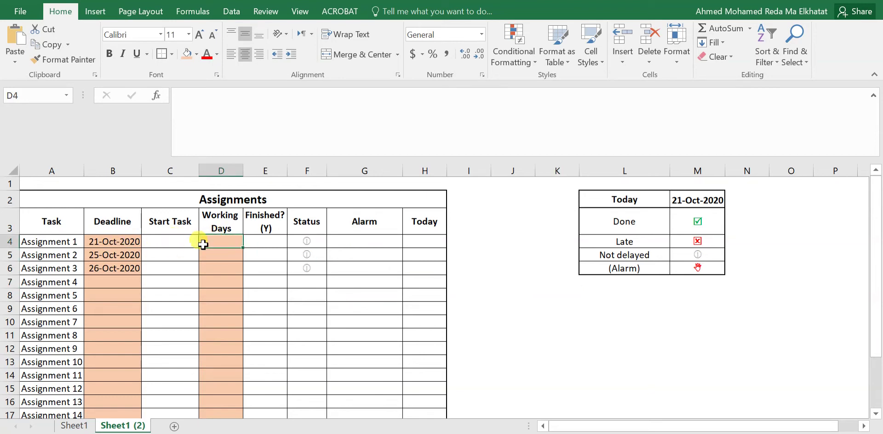
pyautogui.write('1')
# - Inspect the Start Task formulas in cells C4 to C6, highlighting the B4-D4 subtraction in the formula of C4
pyautogui.click(172, 244)
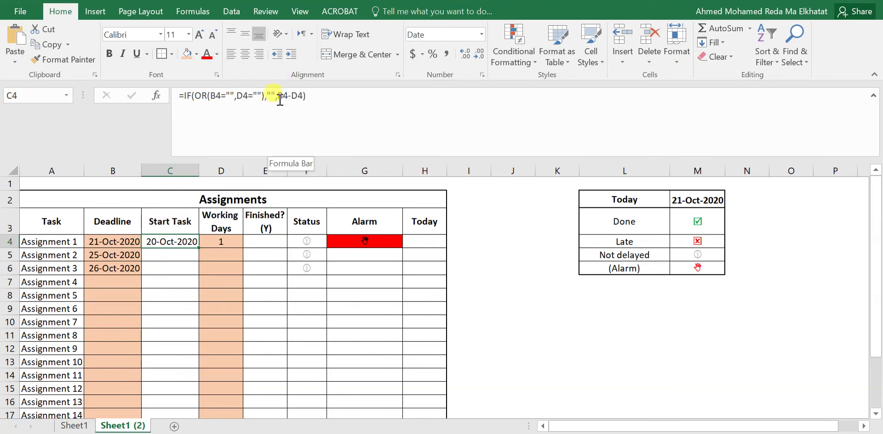
pyautogui.moveTo(280, 100); pyautogui.dragTo(304, 100)
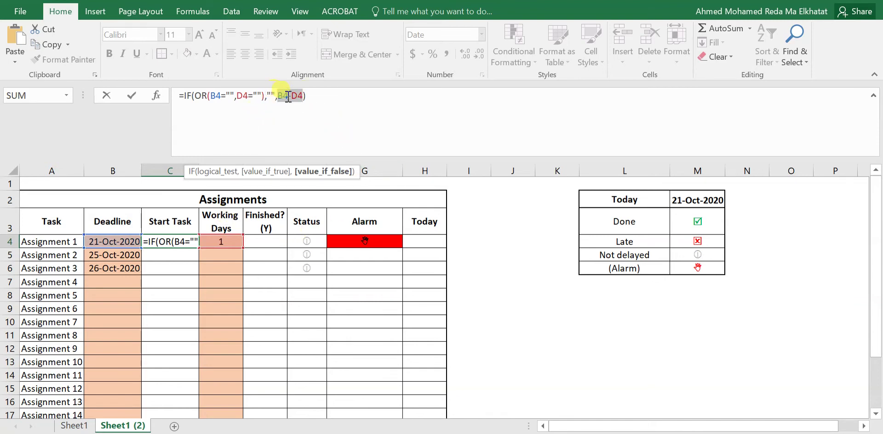
pyautogui.click(336, 97)
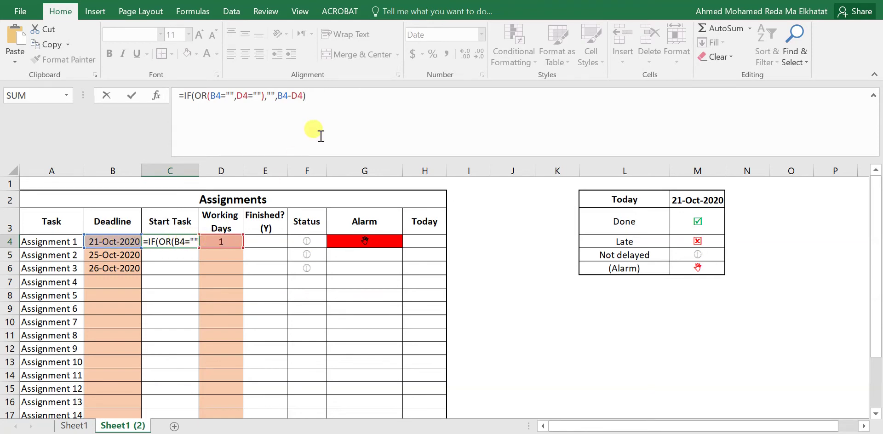
pyautogui.press('Return')
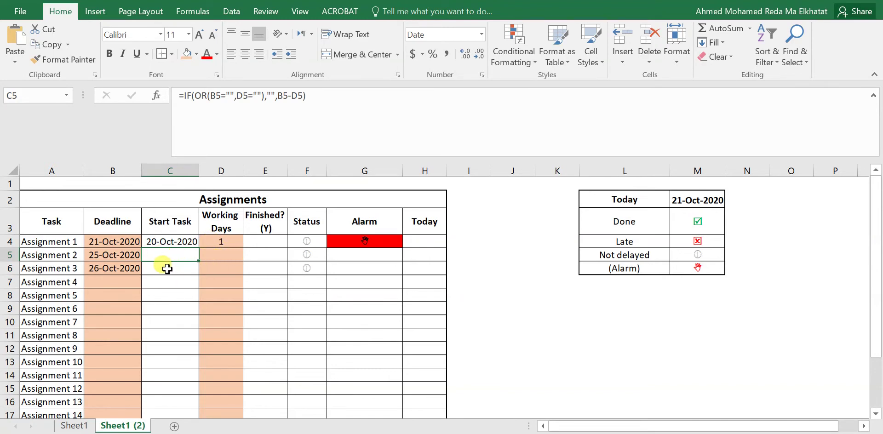
pyautogui.click(182, 267)
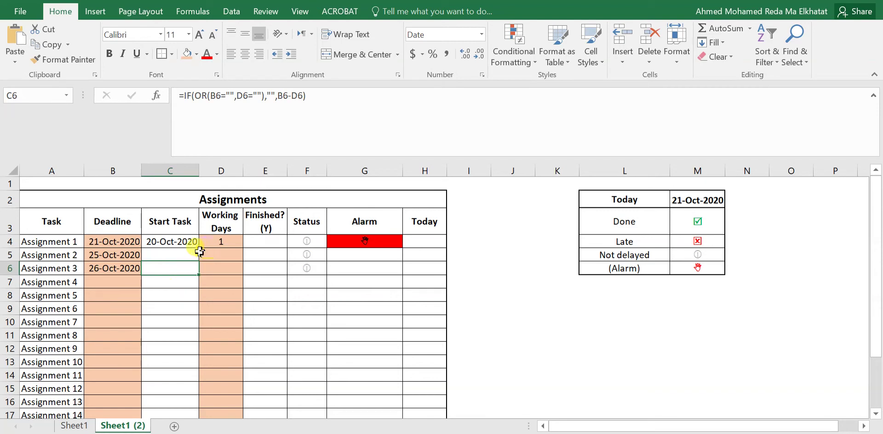
# - Set the working days of Assignment 2 to 2 and of Assignment 3 to 3
pyautogui.click(222, 255)
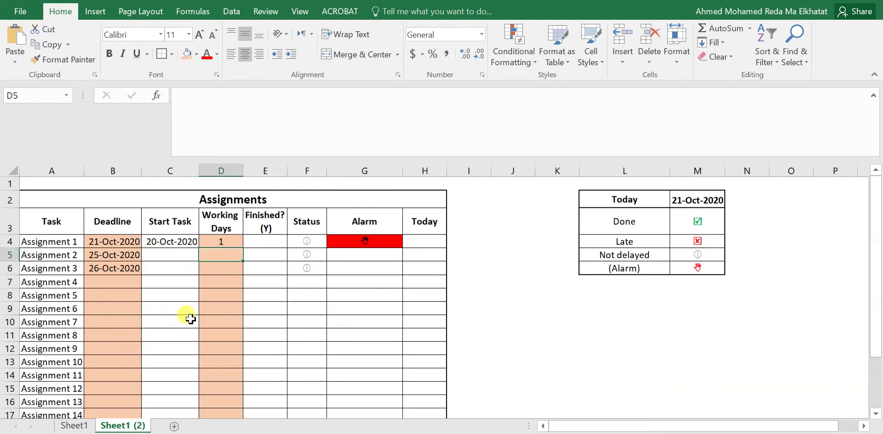
pyautogui.write('2')
pyautogui.press('Return')
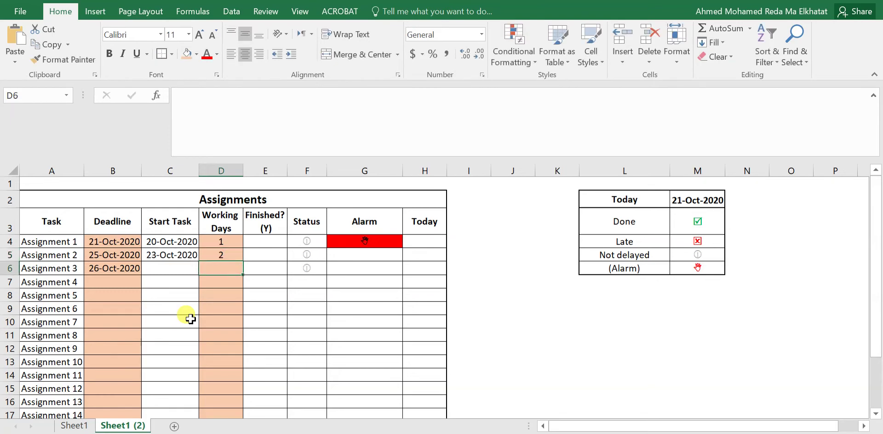
pyautogui.write('3')
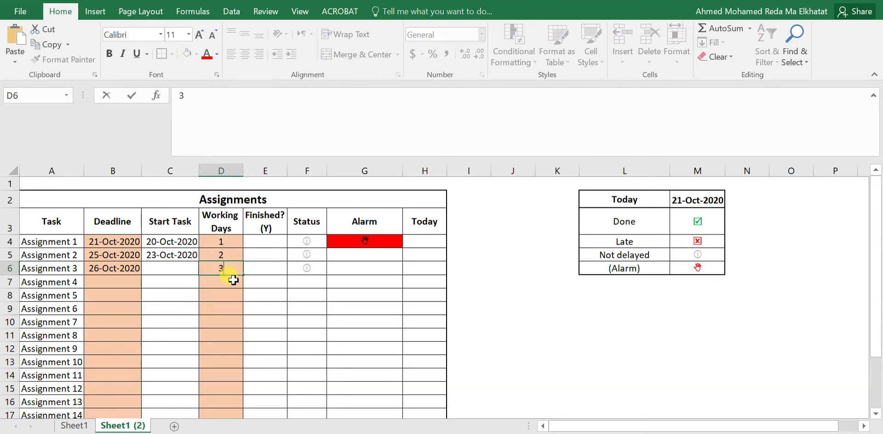
pyautogui.press('Return')
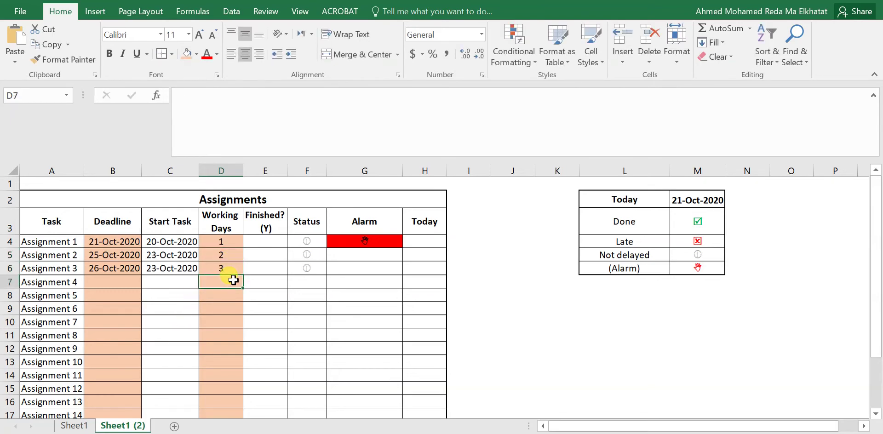
# - Change the working days of Assignment 3 to 7 in cell D6
pyautogui.click(216, 272)
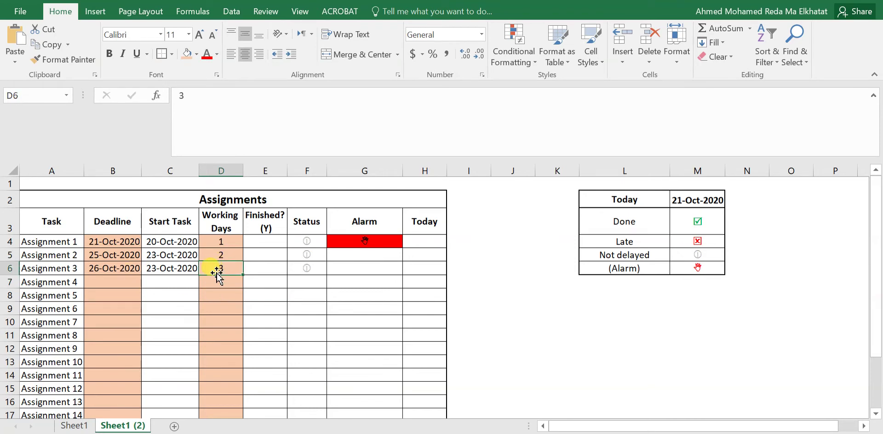
pyautogui.write('7')
pyautogui.press('Return')
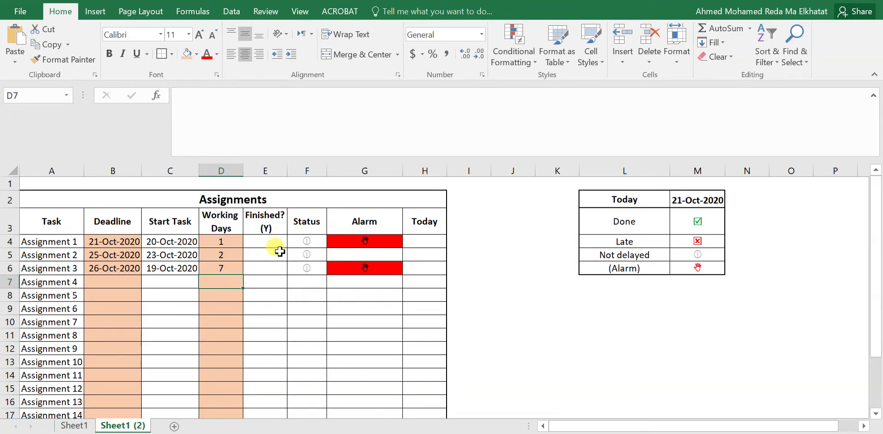
# - Mark Assignment 1 as finished by entering y in cell E4
pyautogui.click(255, 239)
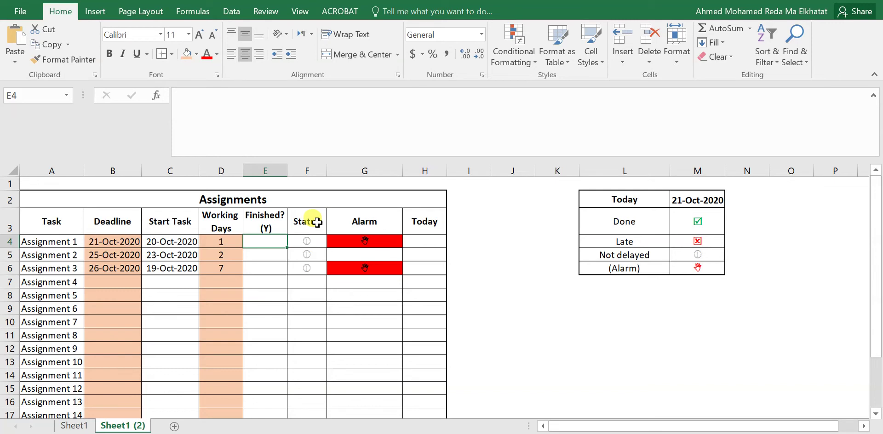
pyautogui.click(307, 255)
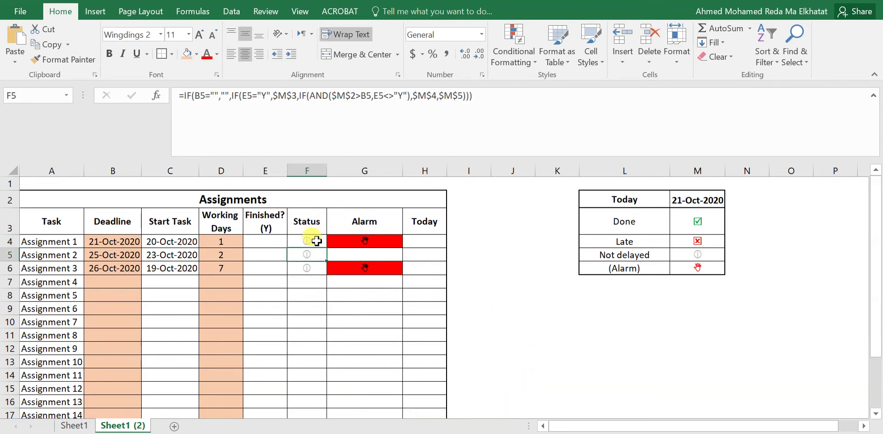
pyautogui.click(268, 242)
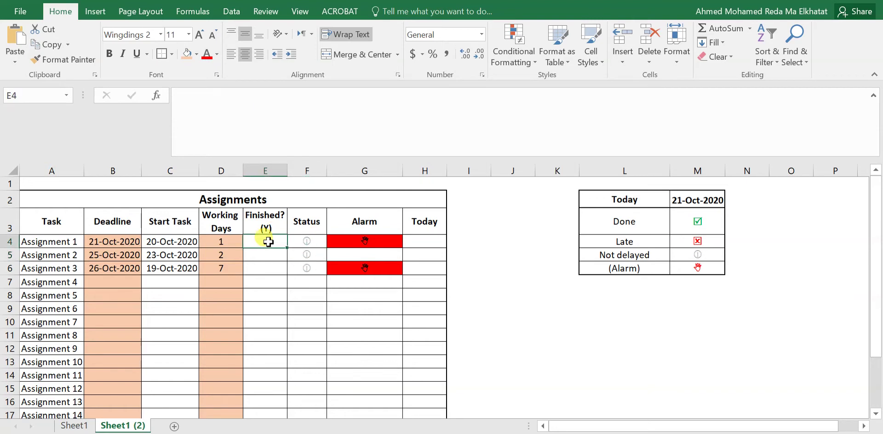
pyautogui.write('y')
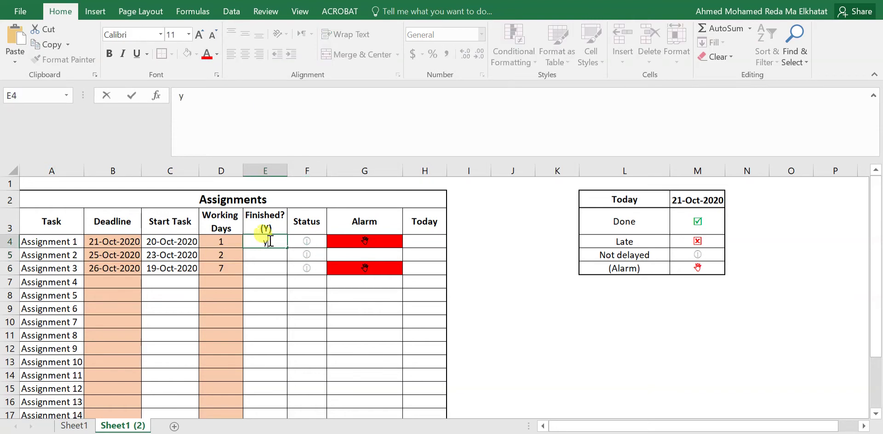
pyautogui.press('Return')
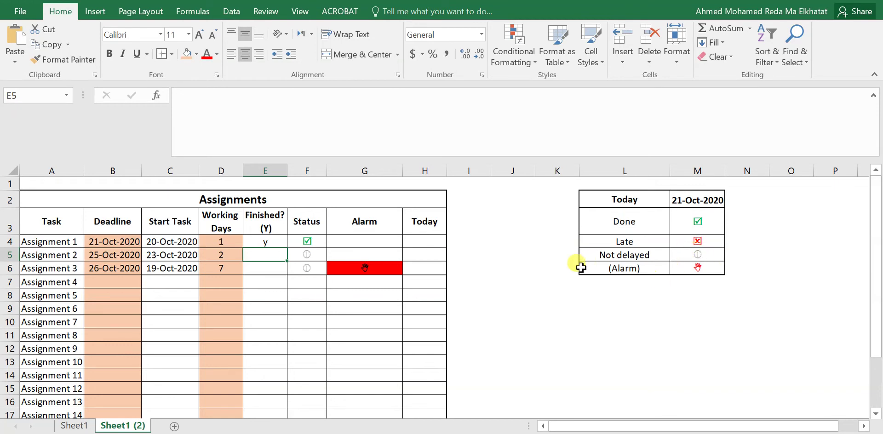
# - Inspect the nested IF formula behind the Status symbol of Assignment 1 in cell F4 and the cells it references
pyautogui.click(307, 242)
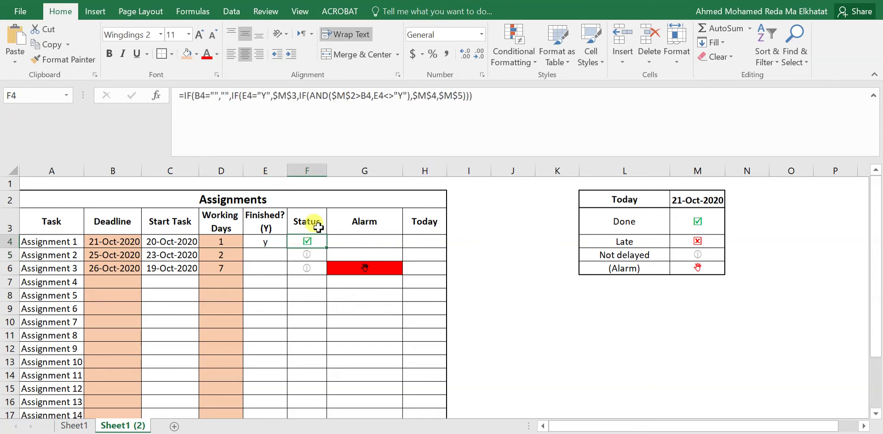
pyautogui.click(547, 96)
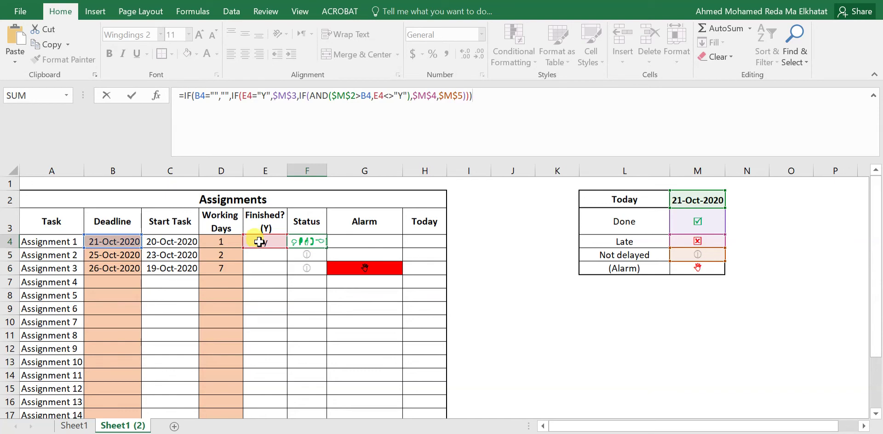
pyautogui.click(385, 100)
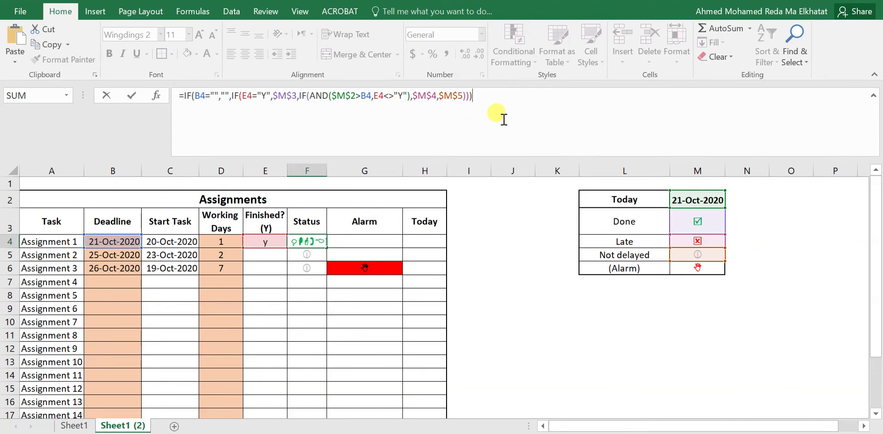
pyautogui.press('Return')
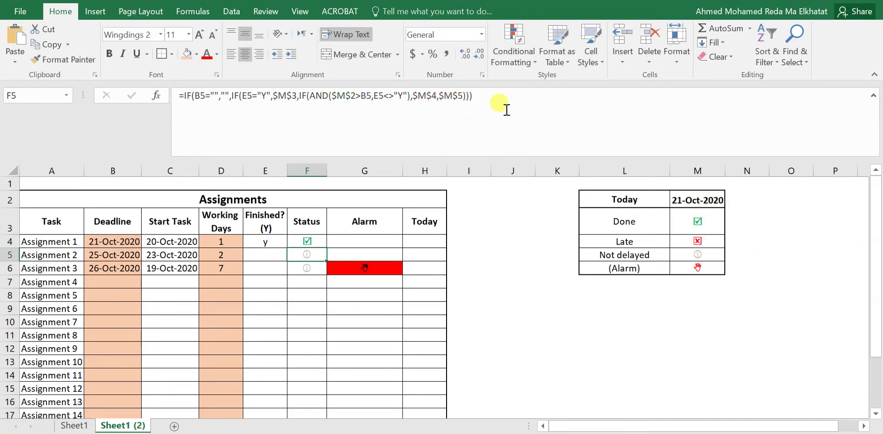
# - Clear the finished mark of Assignment 1 from cell E4
pyautogui.click(249, 245)
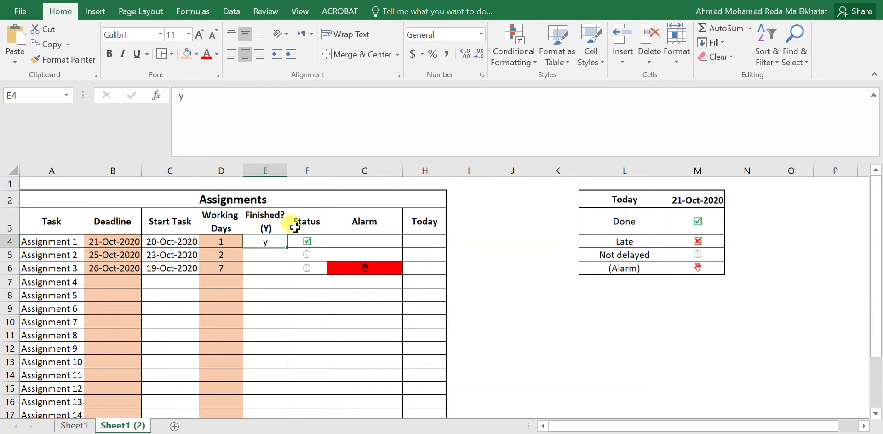
pyautogui.click(285, 97)
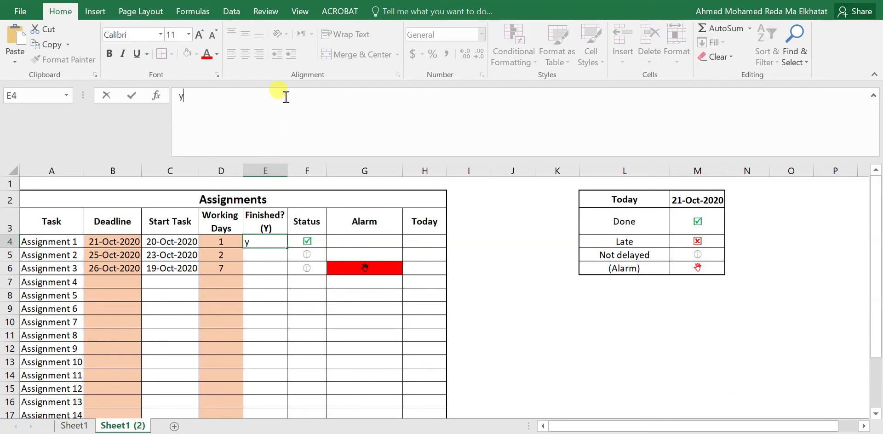
pyautogui.press('Return')
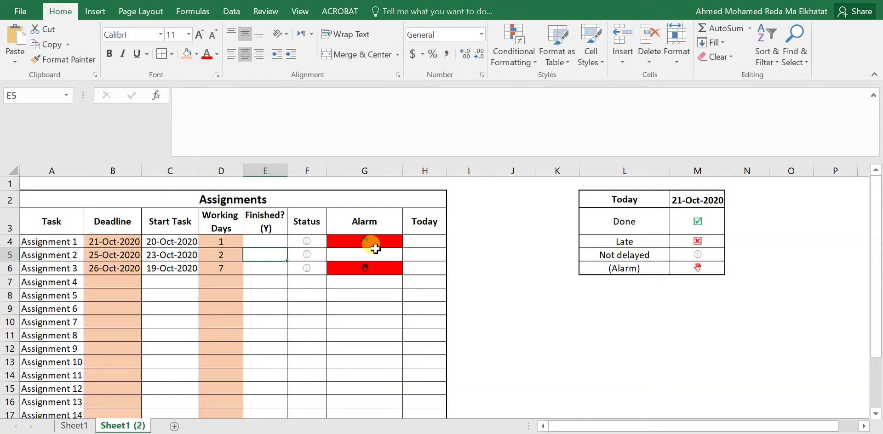
pyautogui.press('Right')
pyautogui.press('Right')
pyautogui.press('Right')
pyautogui.press('Right')
pyautogui.press('Right')
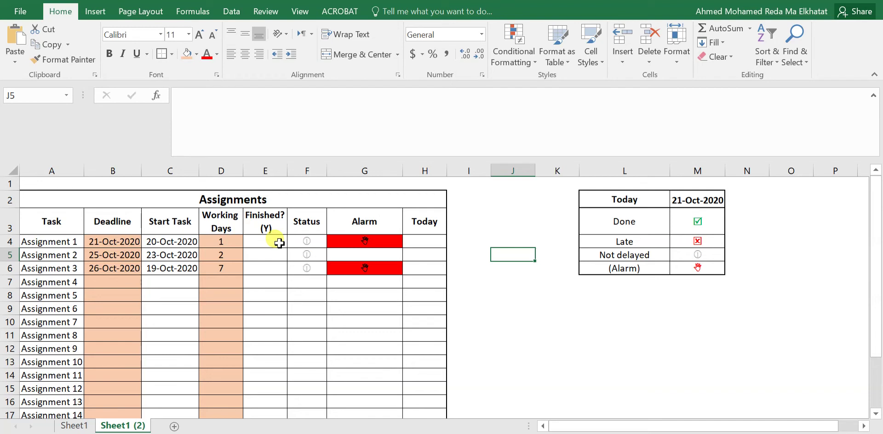
# - Inspect the nested IF formula behind the Alarm symbol of Assignment 1 in cell G4 and the cells it references
pyautogui.click(378, 239)
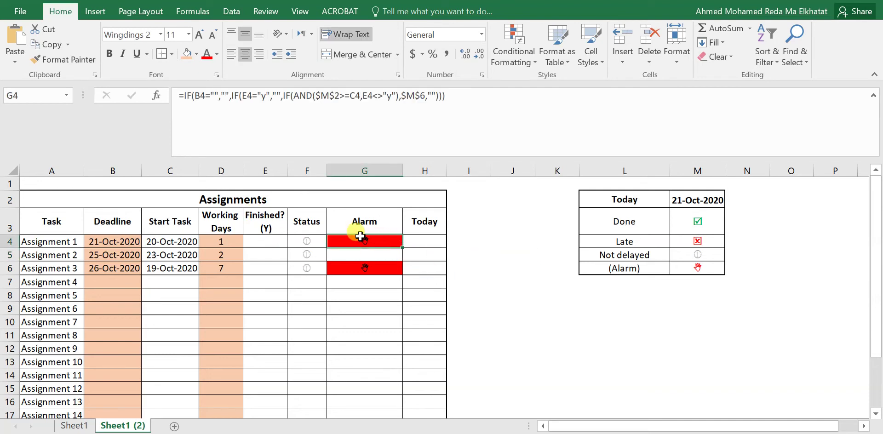
pyautogui.click(468, 97)
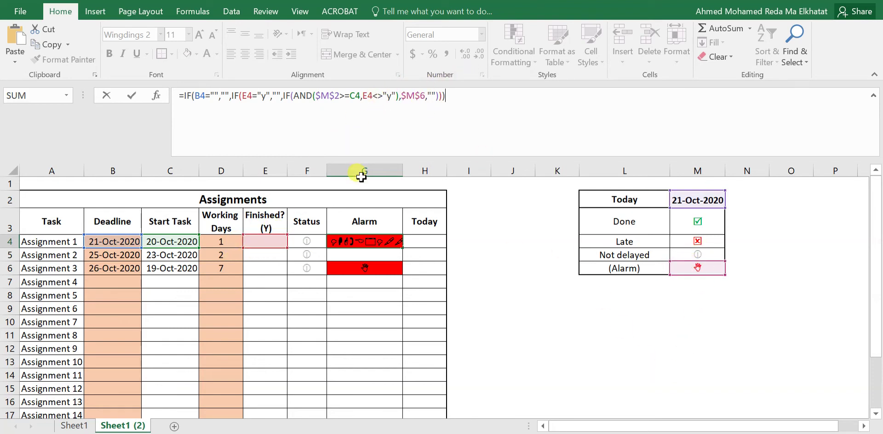
pyautogui.press('Return')
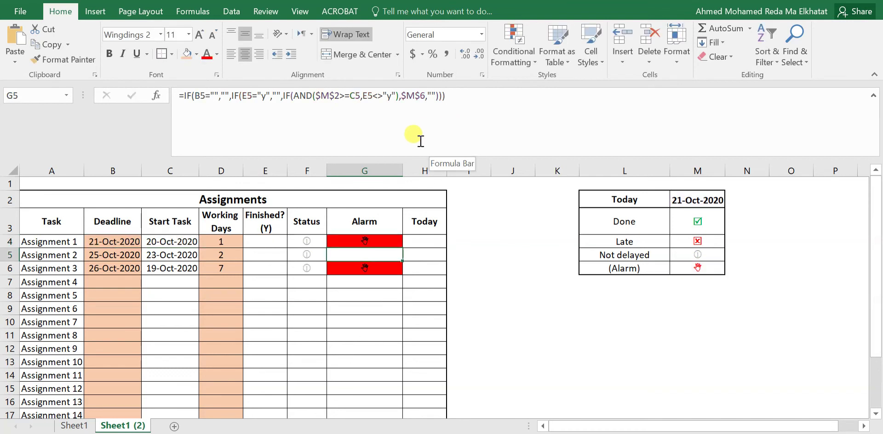
pyautogui.click(514, 309)
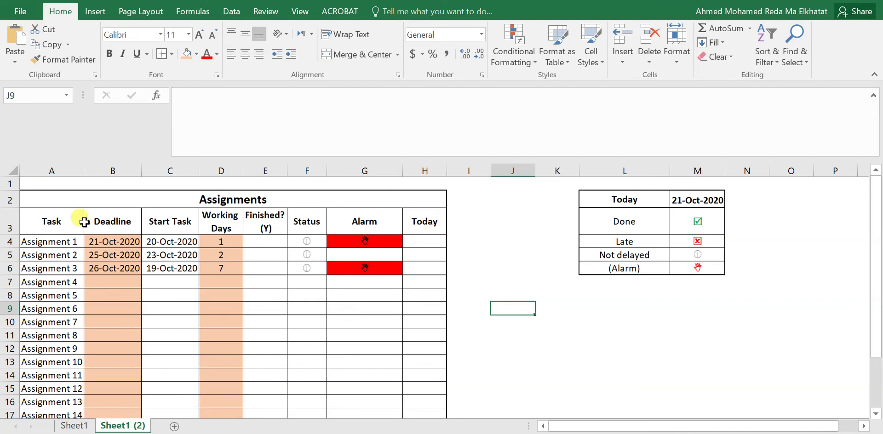
# - Inspect the formula in the Today column for Assignment 1 in cell H4 and the cells it references
pyautogui.scroll(-2, 192, 274)
pyautogui.scroll(2, 192, 274)
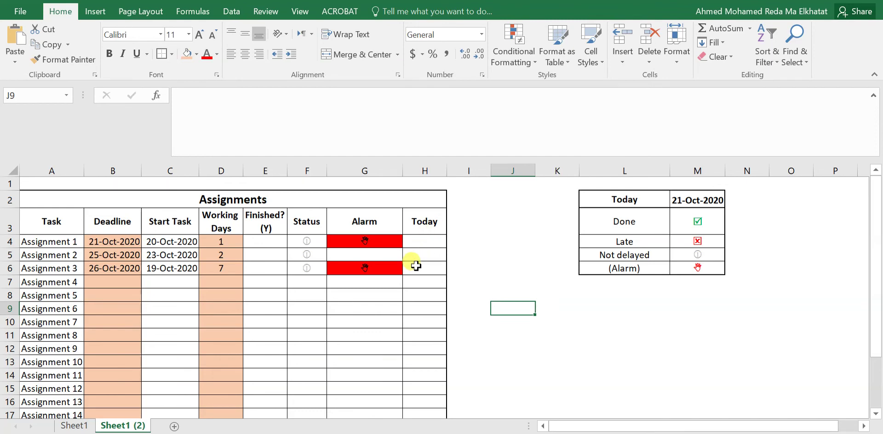
pyautogui.click(430, 245)
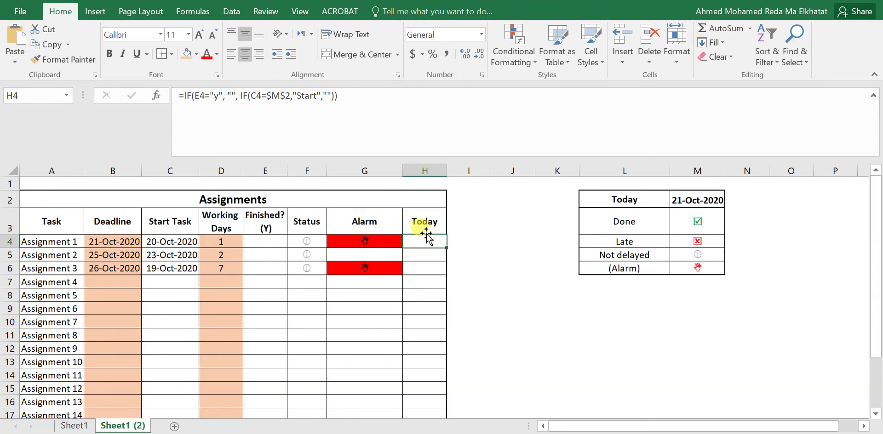
pyautogui.click(403, 102)
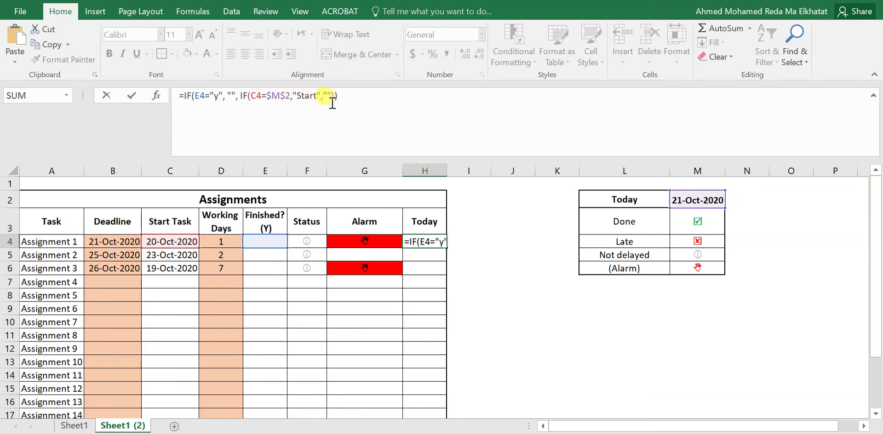
pyautogui.write(')')
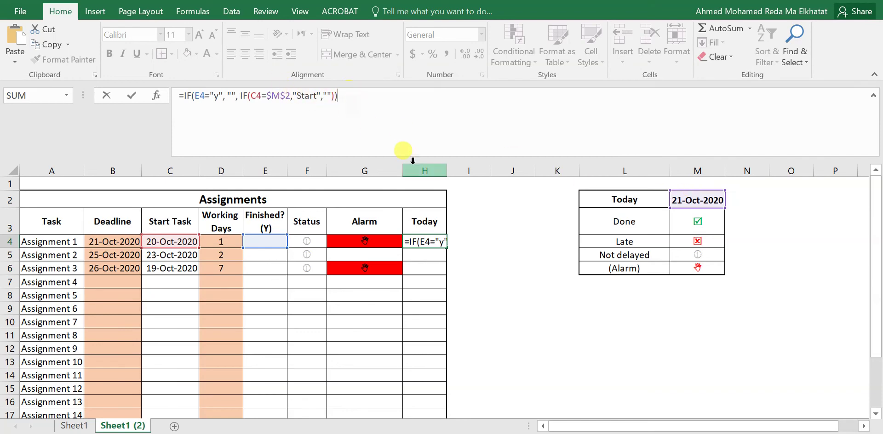
pyautogui.press('Return')
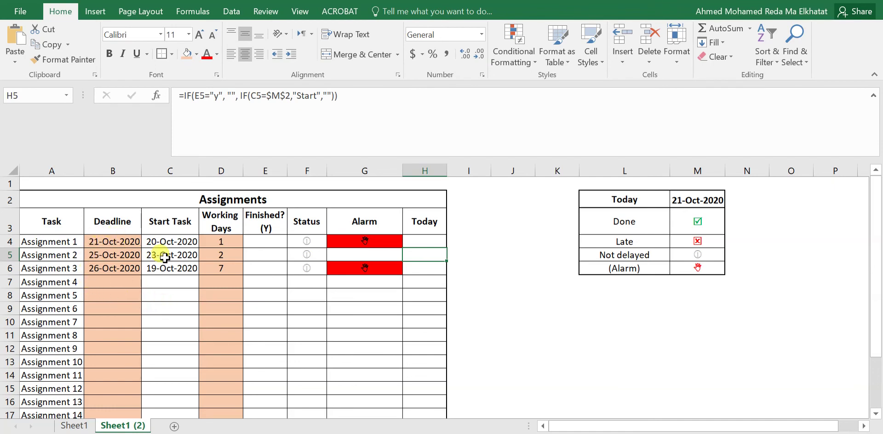
# - Set the working days of Assignment 1 in cell D4 to 0
pyautogui.click(206, 241)
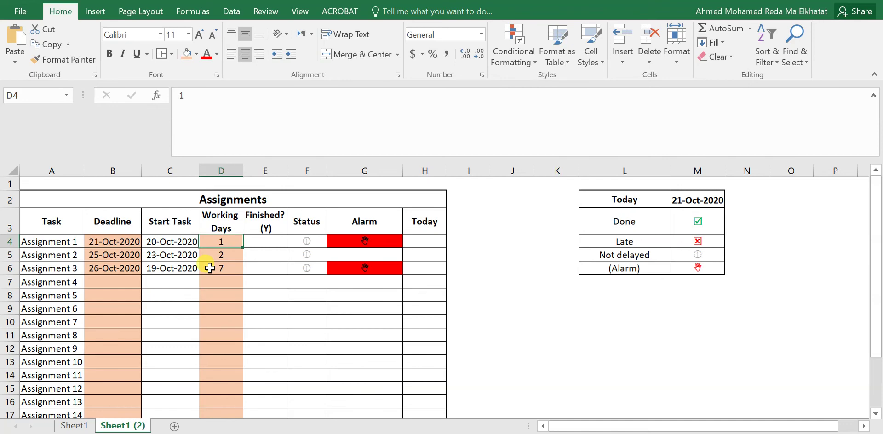
pyautogui.write('0')
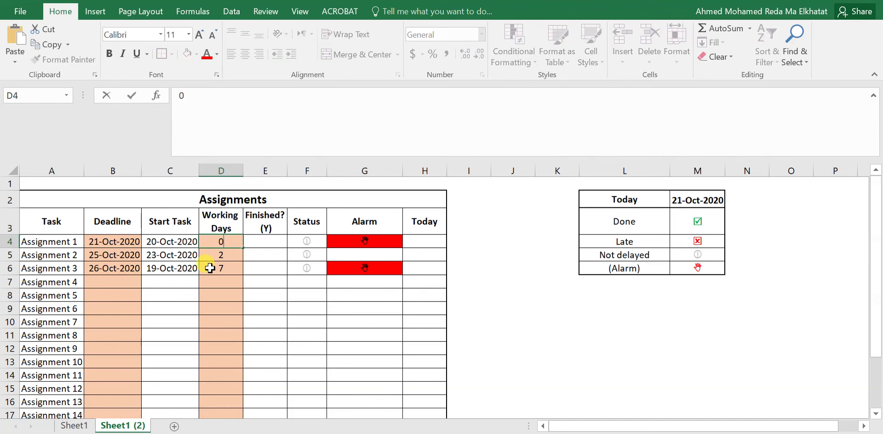
pyautogui.press('Return')
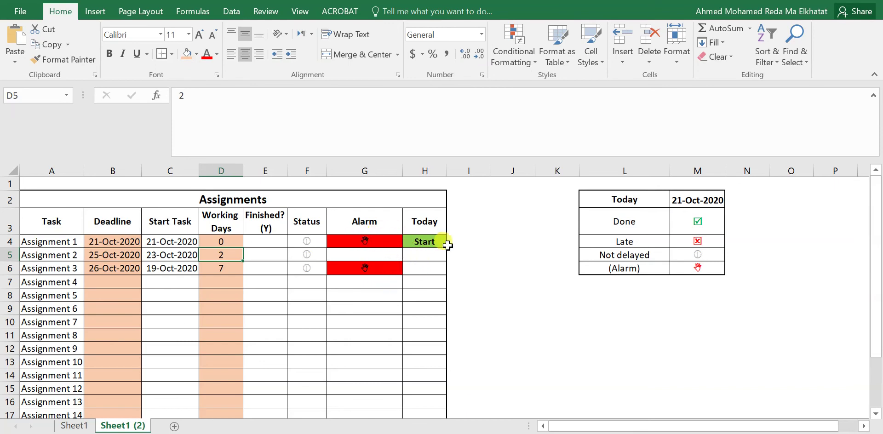
# - Inspect the conditional formatting rules applied to the Today column in cells H4 to H23
pyautogui.scroll(-3, 437, 322)
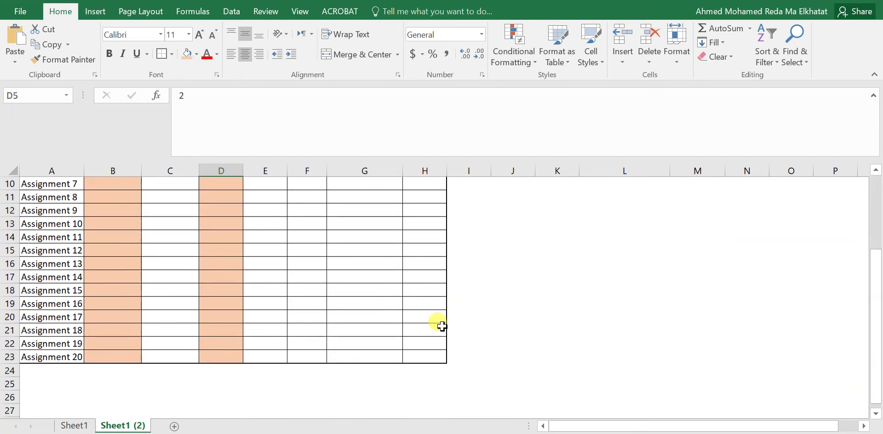
pyautogui.scroll(3, 442, 326)
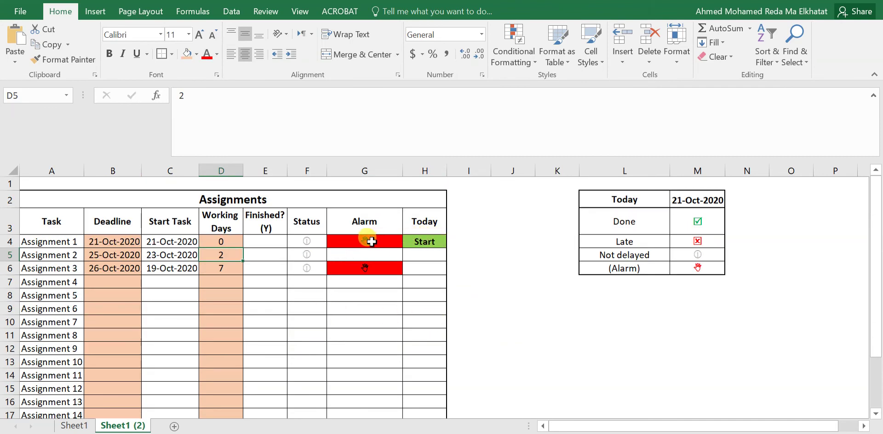
pyautogui.moveTo(421, 241); pyautogui.dragTo(433, 391)
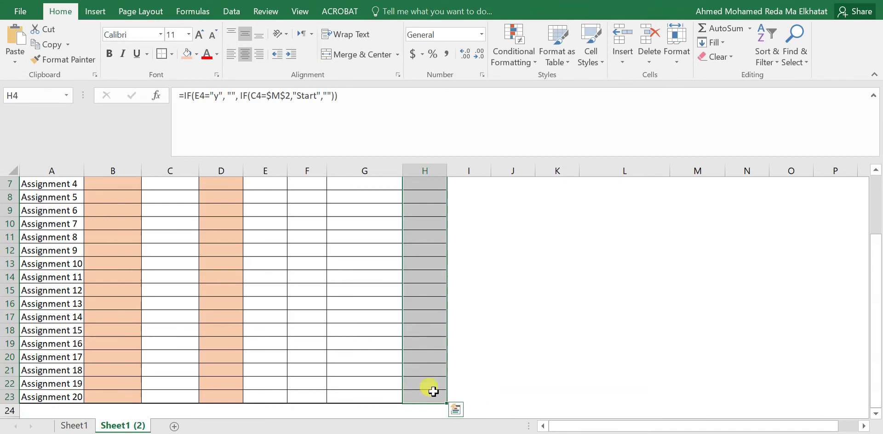
pyautogui.scroll(2, 504, 329)
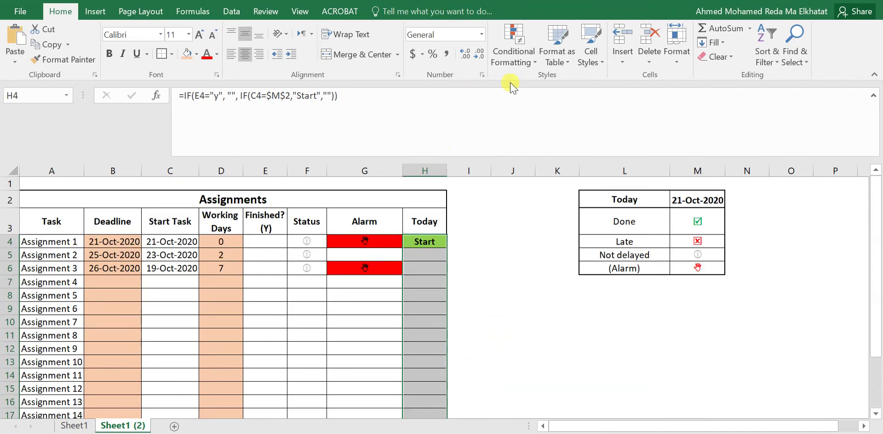
pyautogui.click(518, 36)
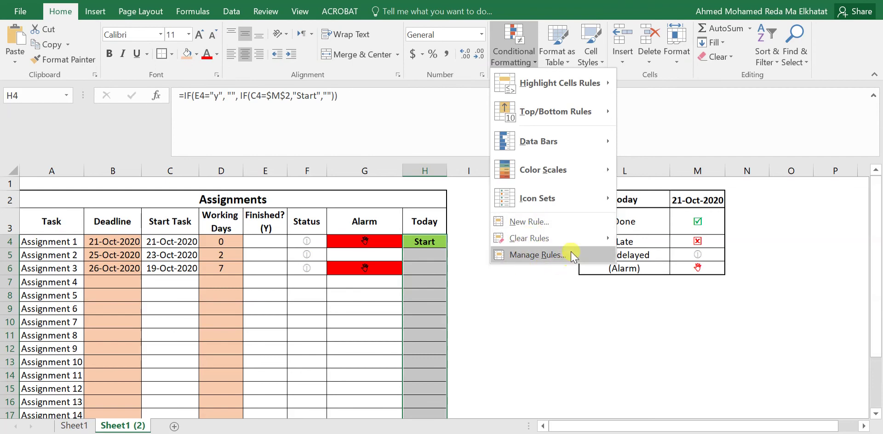
pyautogui.click(542, 252)
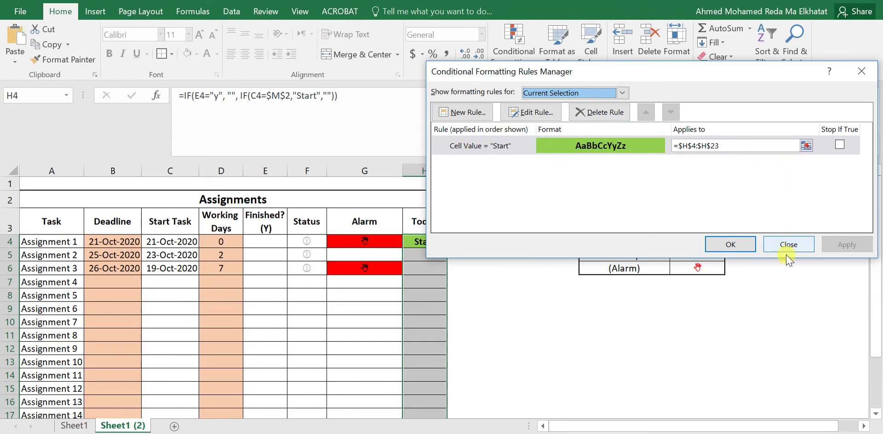
pyautogui.click(864, 72)
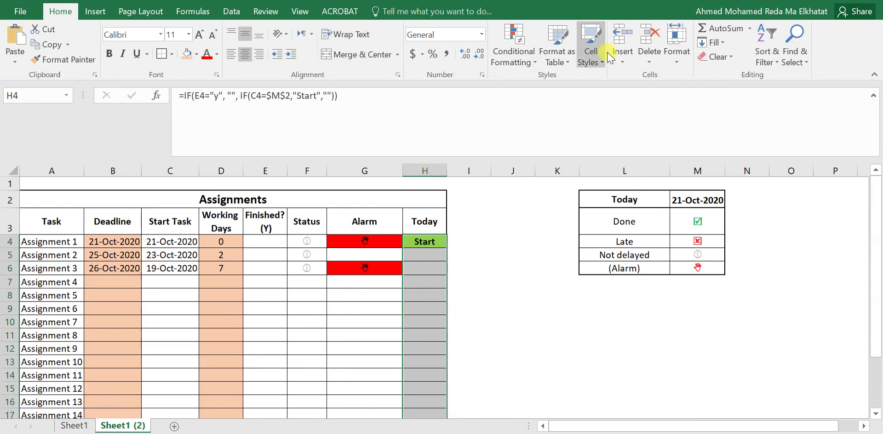
# - Try a new conditional formatting rule for H4 to H23 that formats only cells with a cell value equal to "start"
pyautogui.click(513, 56)
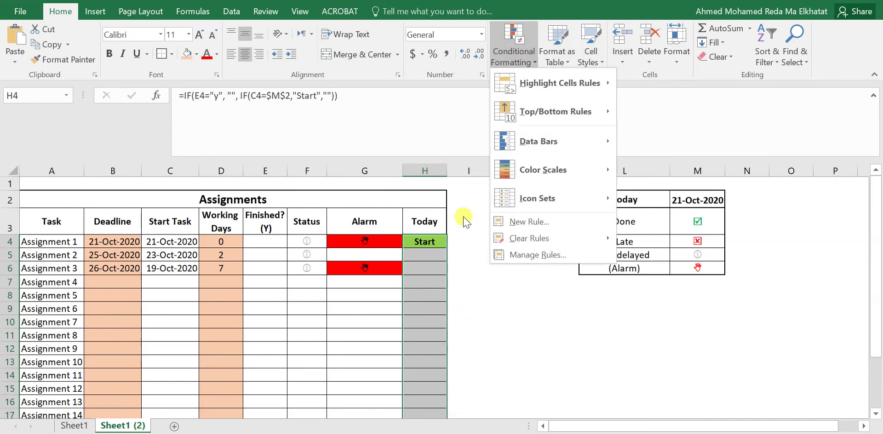
pyautogui.click(526, 221)
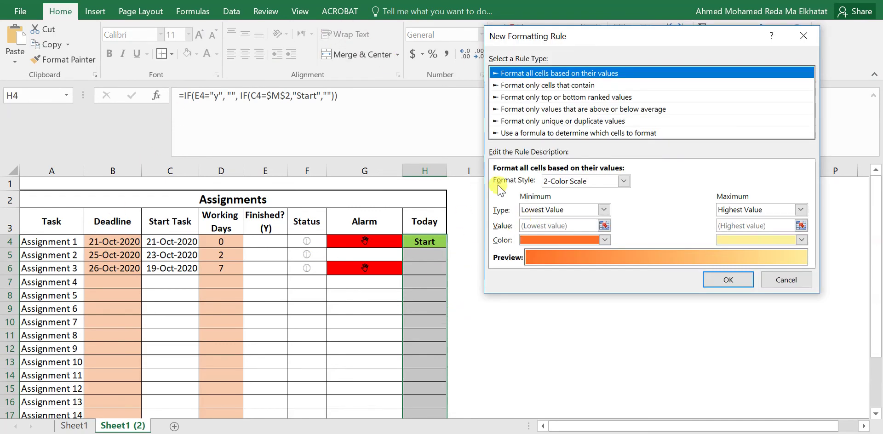
pyautogui.click(515, 85)
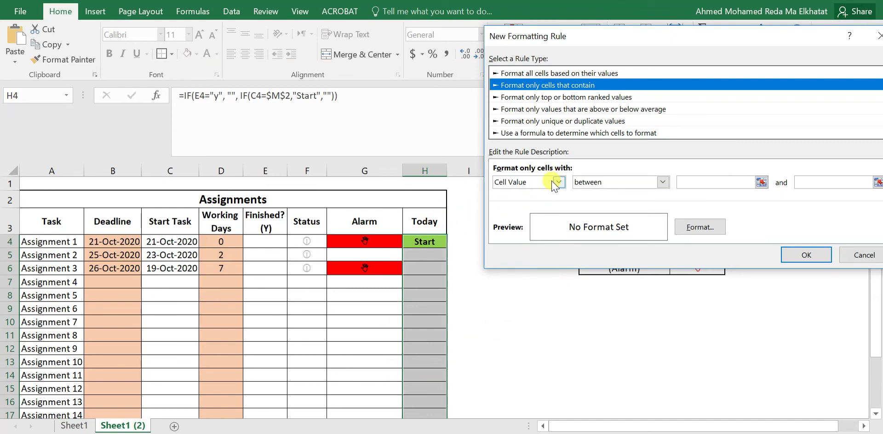
pyautogui.click(663, 182)
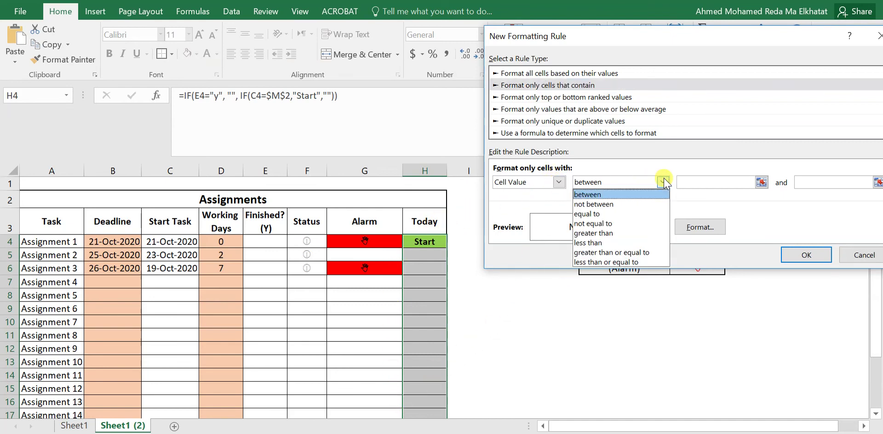
pyautogui.click(619, 212)
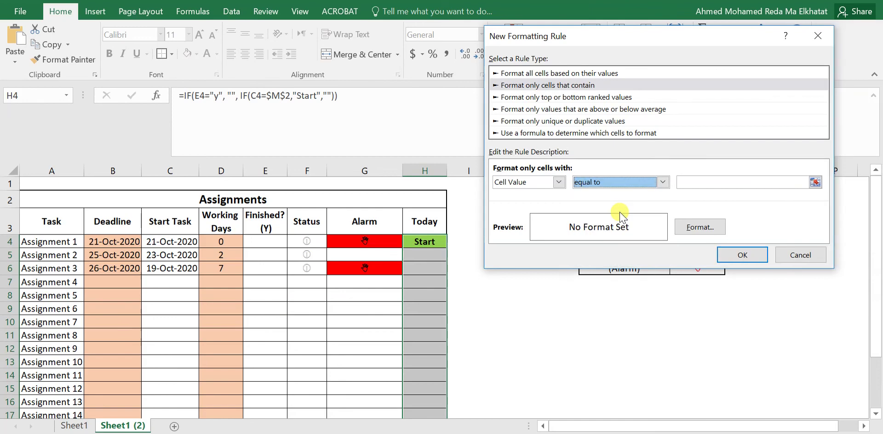
pyautogui.click(692, 180)
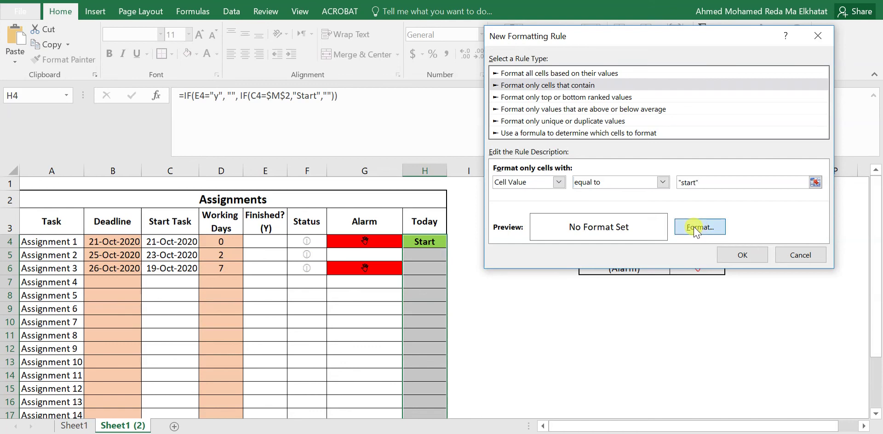
# - Try a green fill and bold font as the new rule's format, and discard both the format and the rule
pyautogui.click(695, 229)
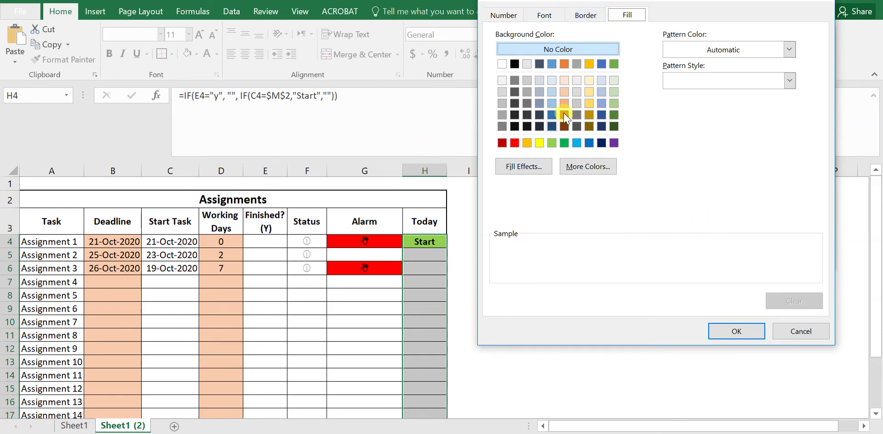
pyautogui.click(614, 64)
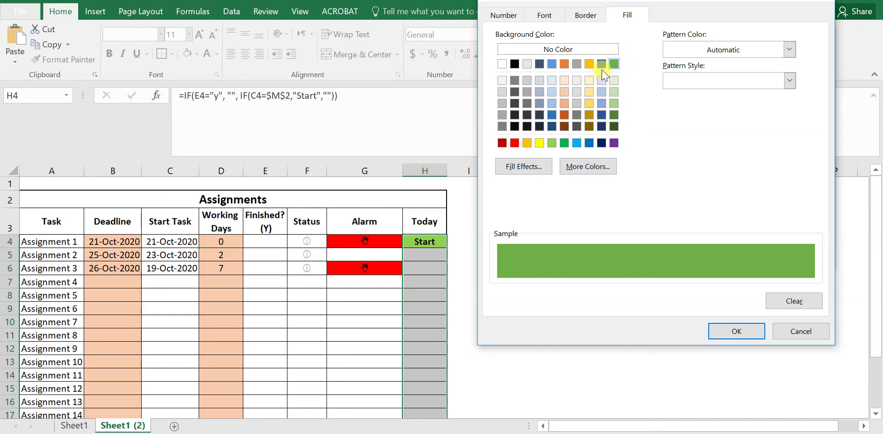
pyautogui.click(537, 14)
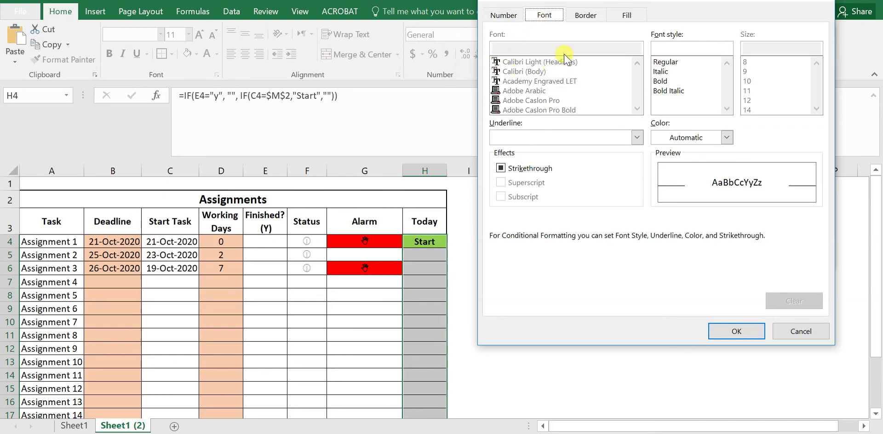
pyautogui.click(669, 81)
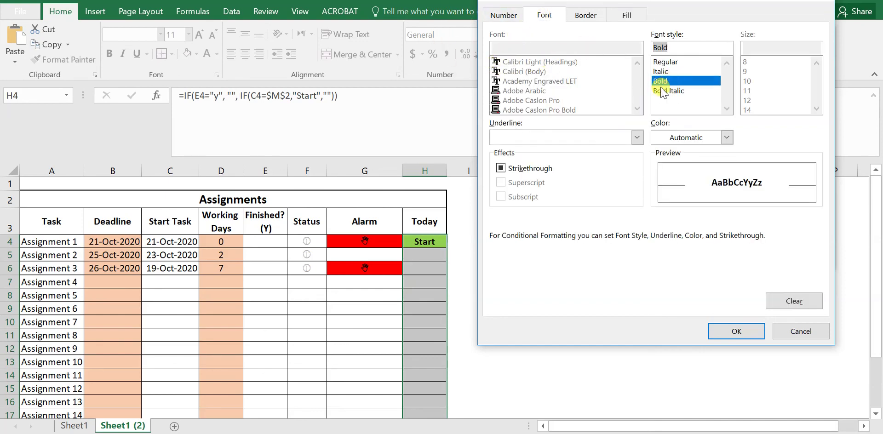
pyautogui.click(495, 15)
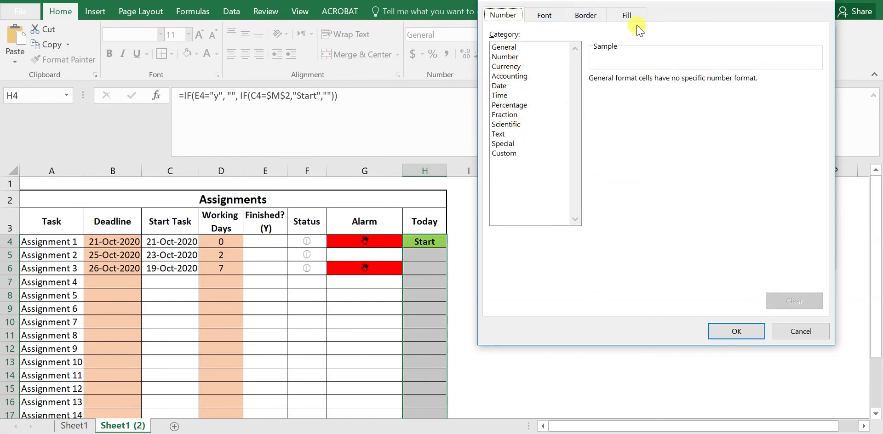
pyautogui.click(625, 16)
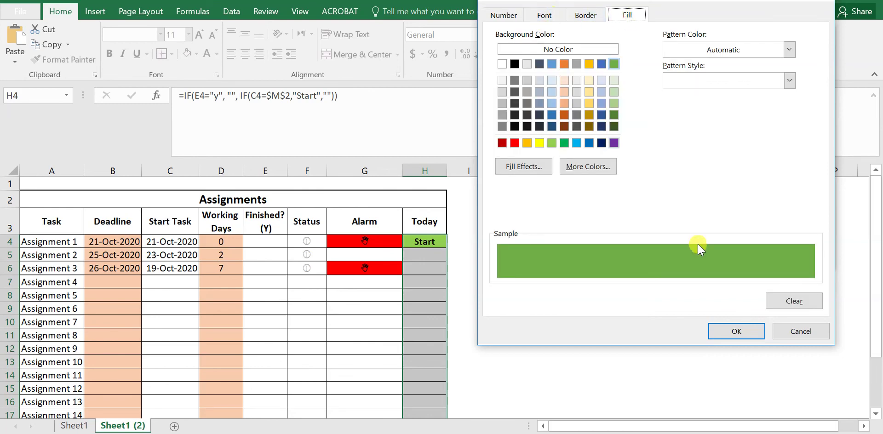
pyautogui.click(800, 330)
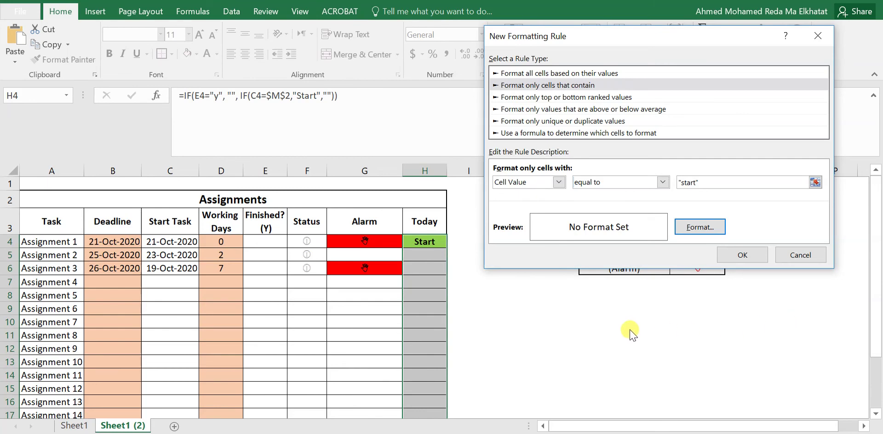
pyautogui.click(800, 255)
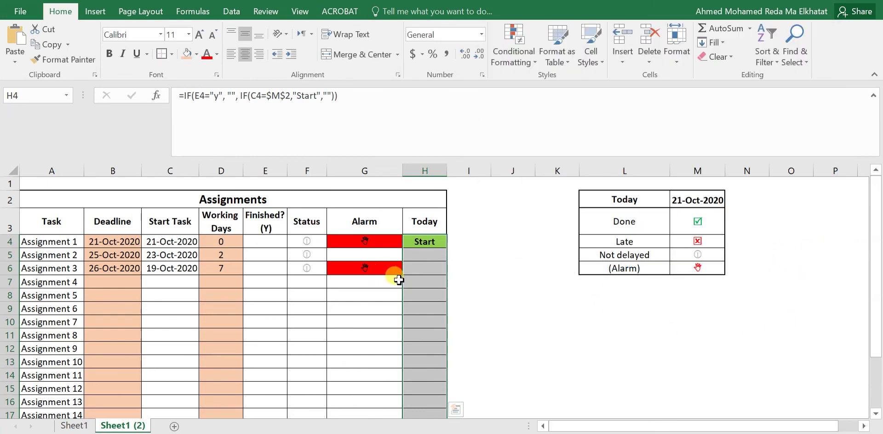
pyautogui.click(469, 280)
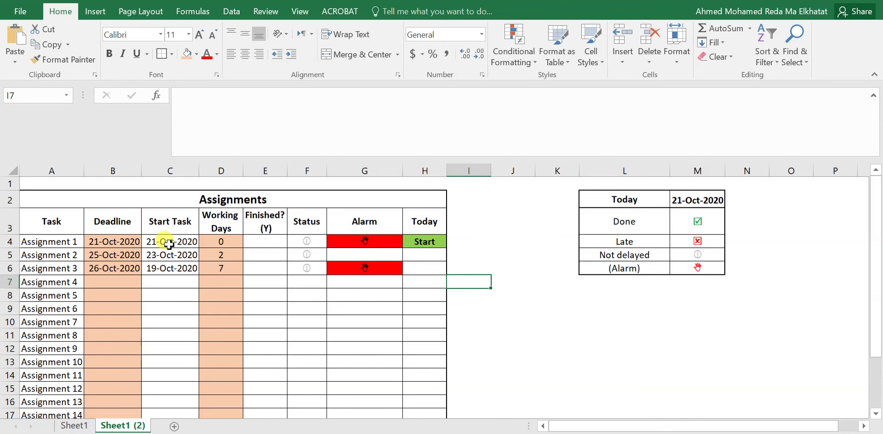
pyautogui.click(492, 228)
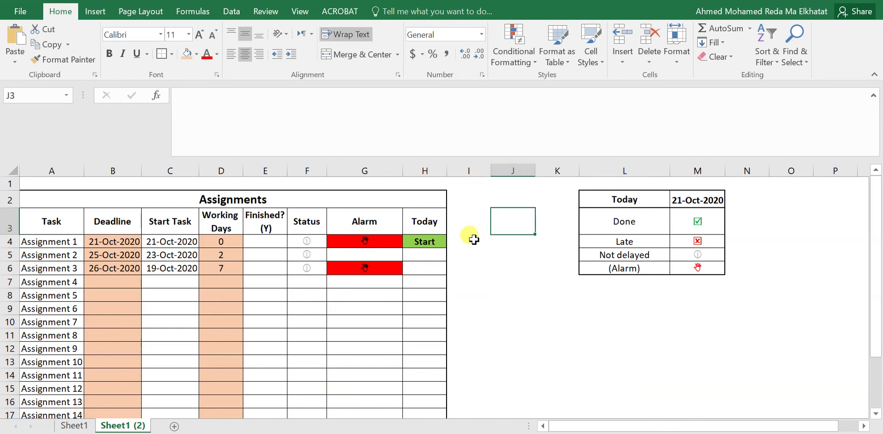
pyautogui.click(481, 253)
# - Begin a WORKDAY.INTL formula in cell J4 with C4 as the start date and D4 as the days
pyautogui.click(495, 241)
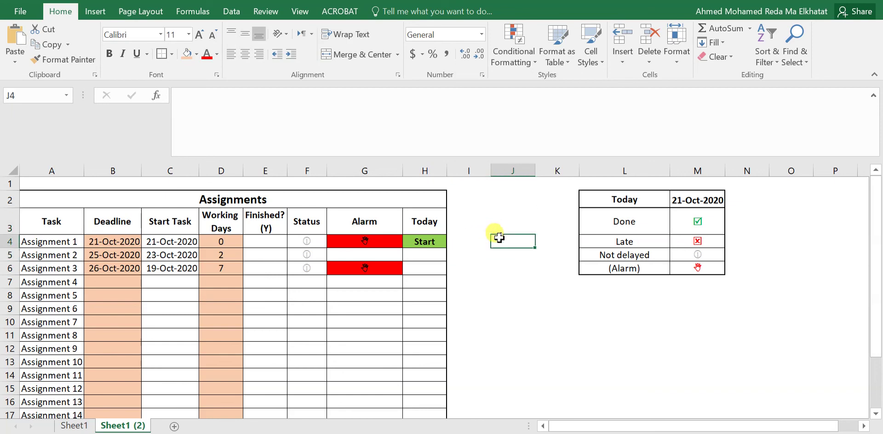
pyautogui.write('=')
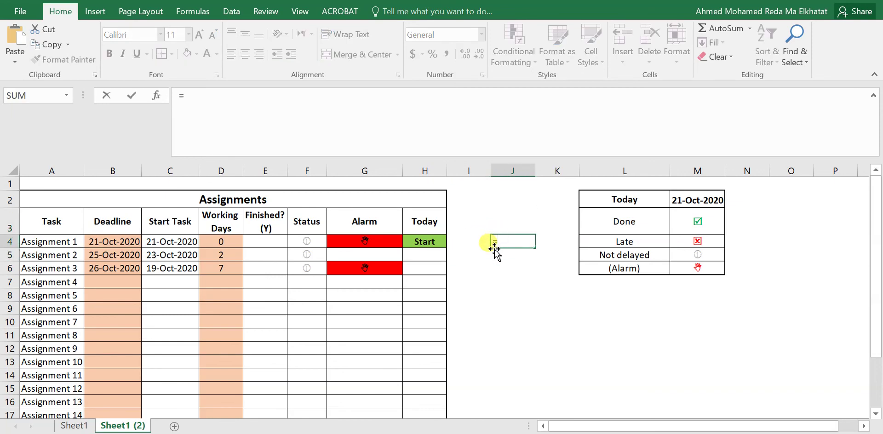
pyautogui.write('w')
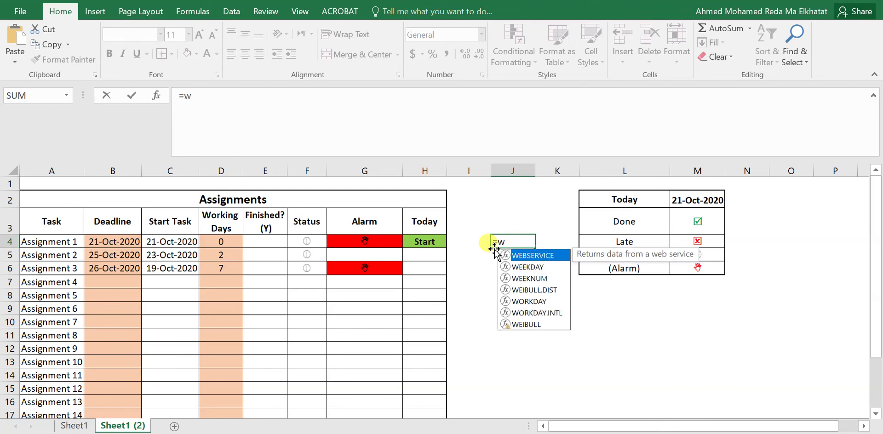
pyautogui.click(522, 313)
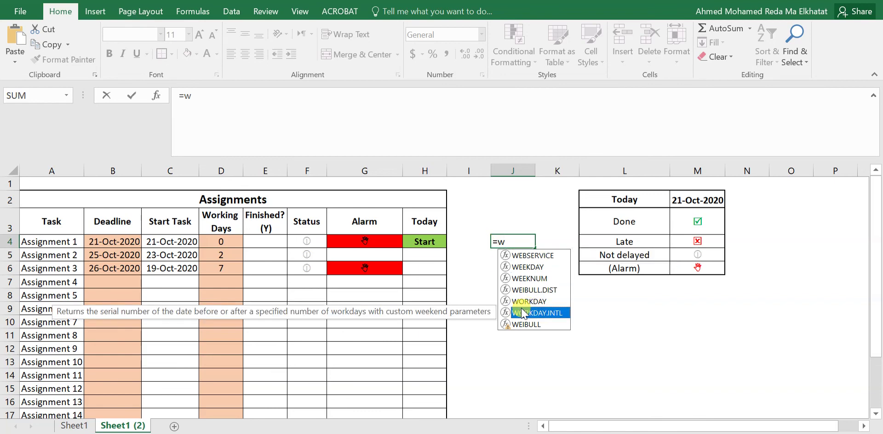
pyautogui.doubleClick(523, 313)
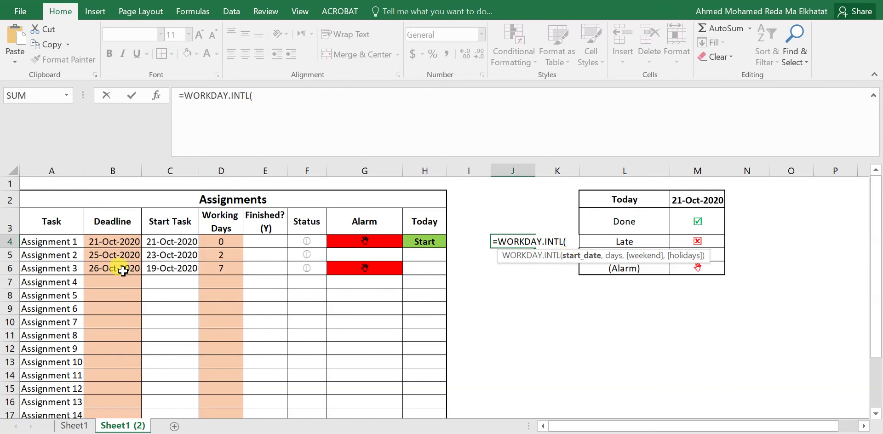
pyautogui.click(172, 242)
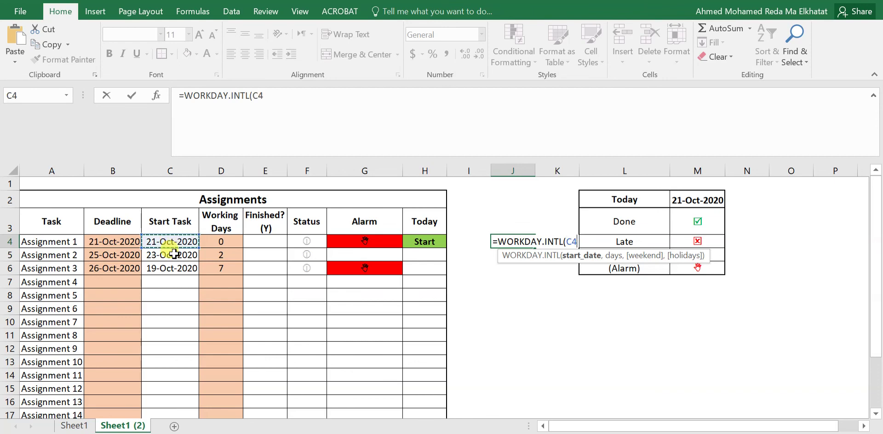
pyautogui.write(',')
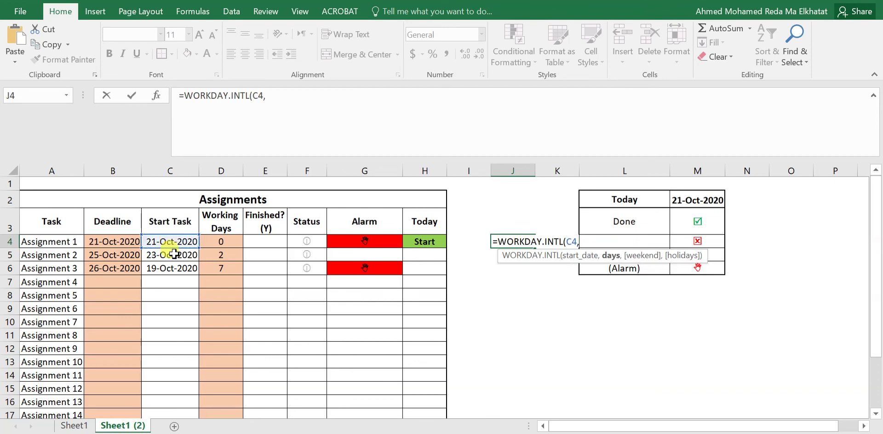
pyautogui.click(221, 238)
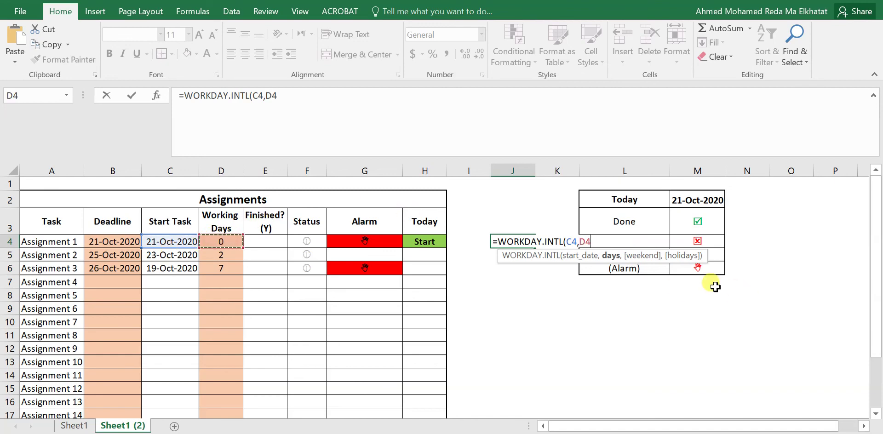
# - Add weekend option 7 - Friday, Saturday as the third argument of the WORKDAY.INTL formula
pyautogui.write(',')
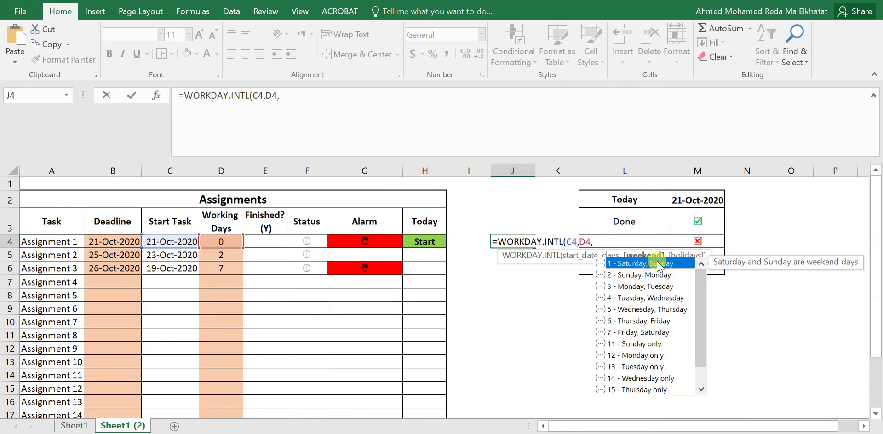
pyautogui.click(626, 332)
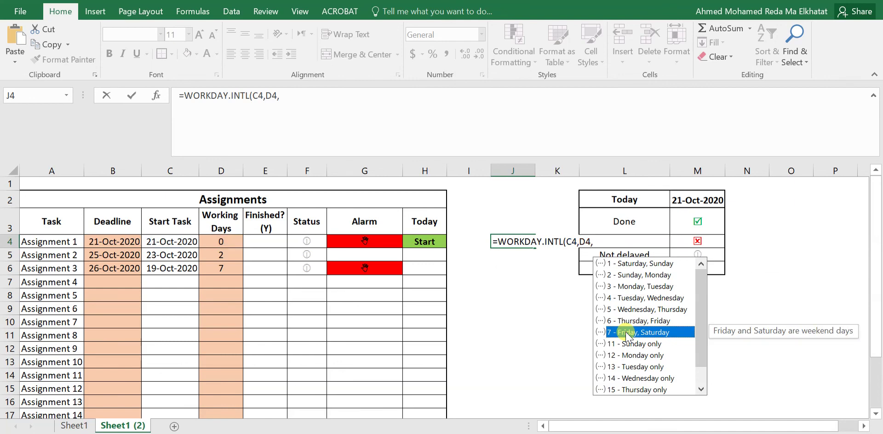
pyautogui.doubleClick(629, 332)
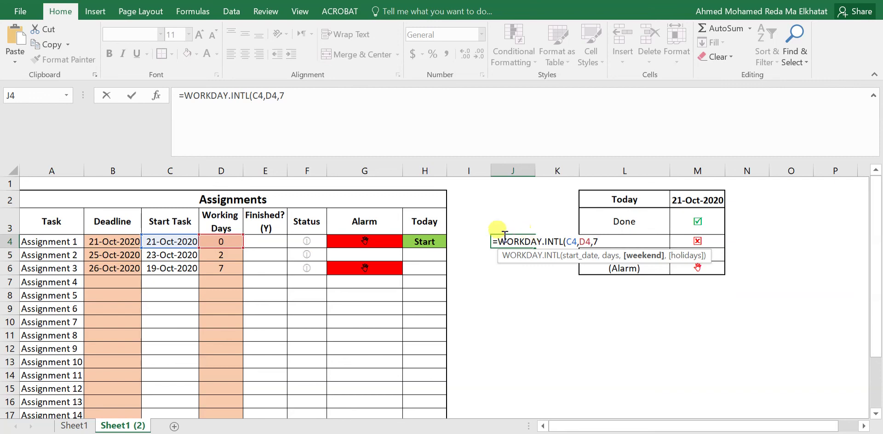
# - Delete the whole unfinished WORKDAY.INTL formula from cell J4
pyautogui.moveTo(345, 94); pyautogui.dragTo(161, 92)
pyautogui.press('BackSpace')
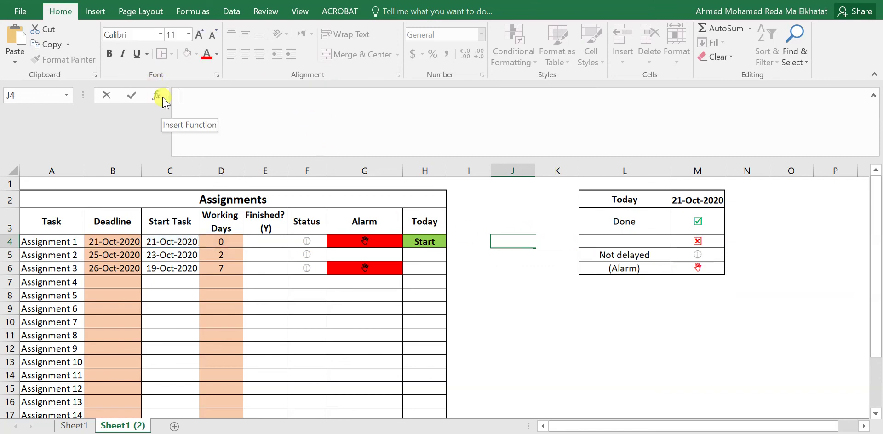
pyautogui.click(500, 265)
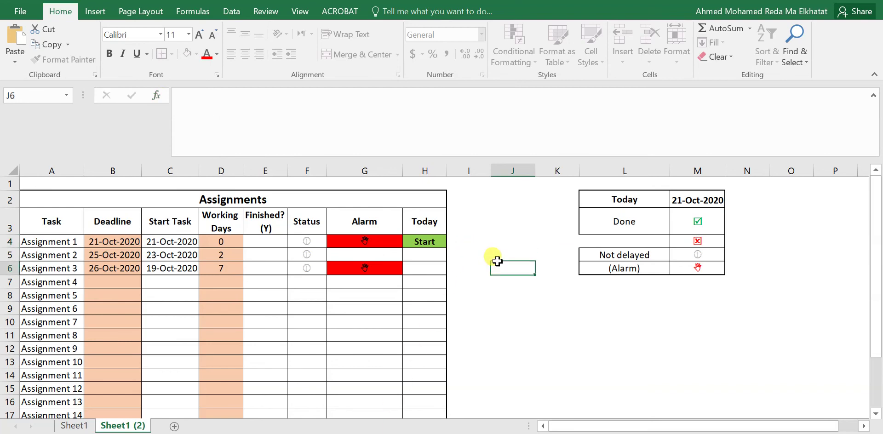